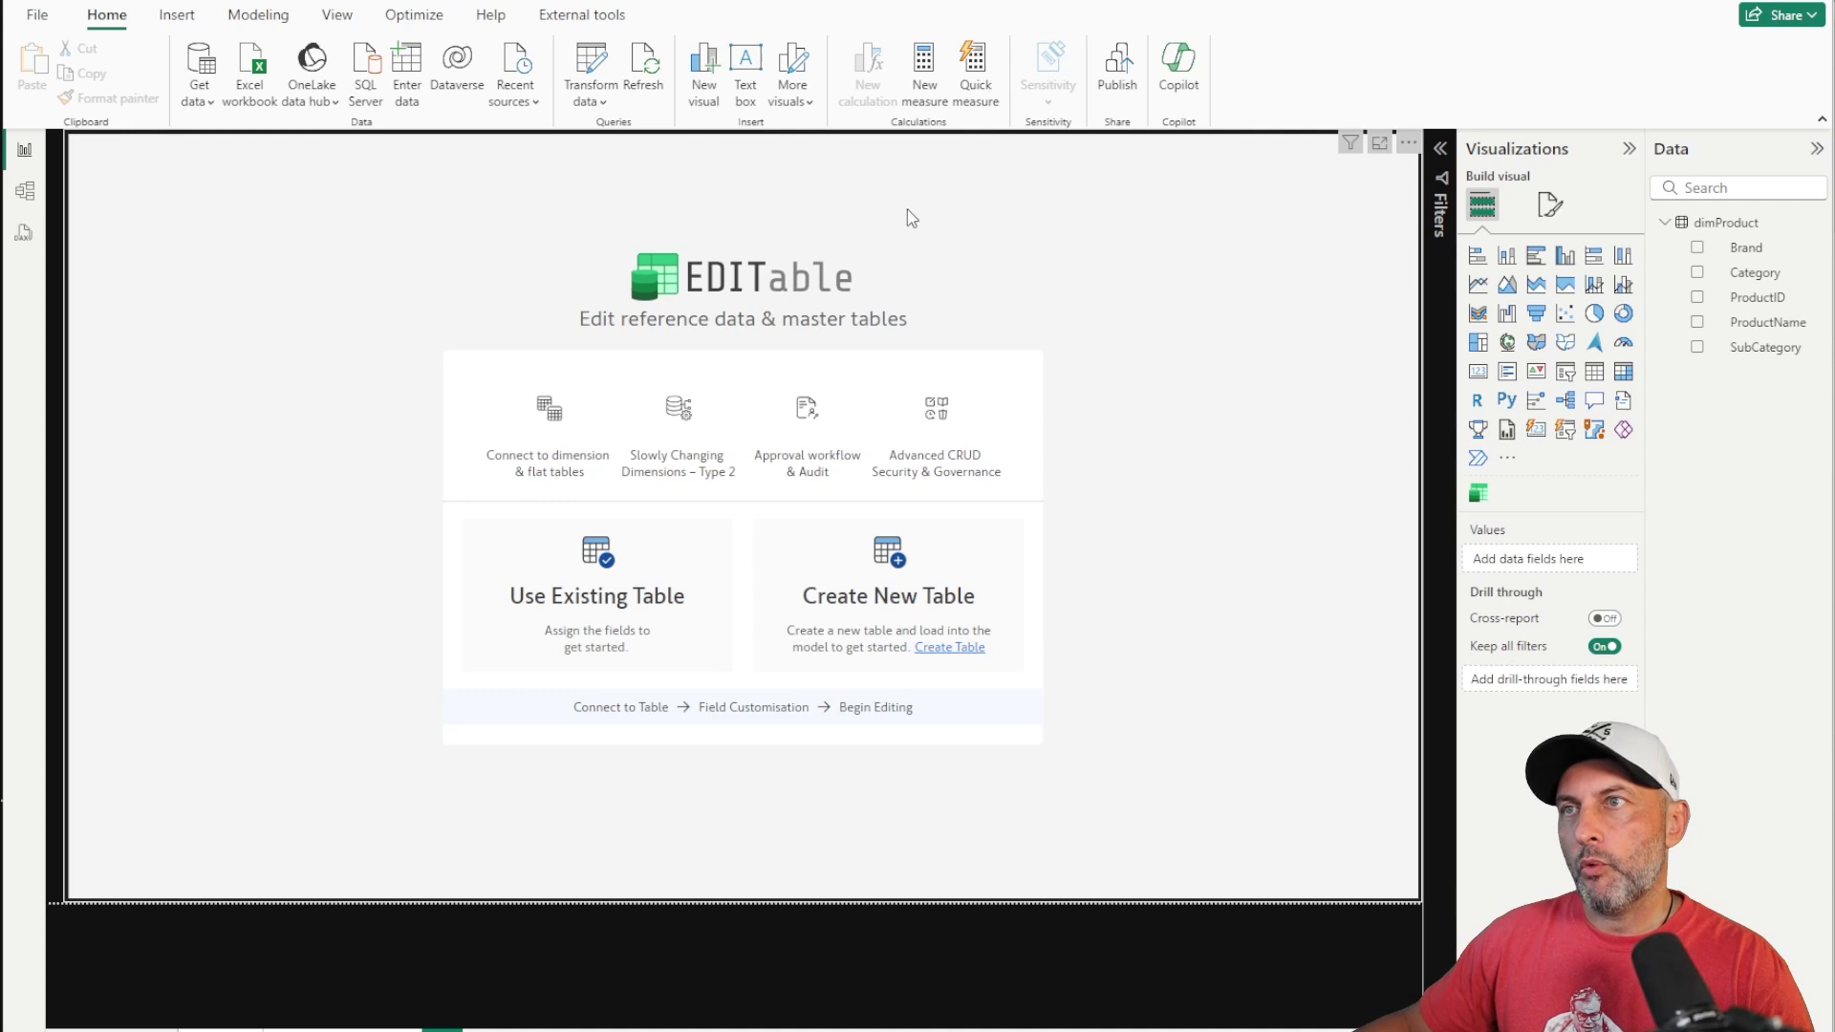
Move the EDITable visual's top edge below the obviEnce banner and widen its left side slightly
{"action": "left_click", "coordinate": [875, 230]}
{"action": "left_click_drag", "start_coordinate": [737, 134], "coordinate": [739, 287]}
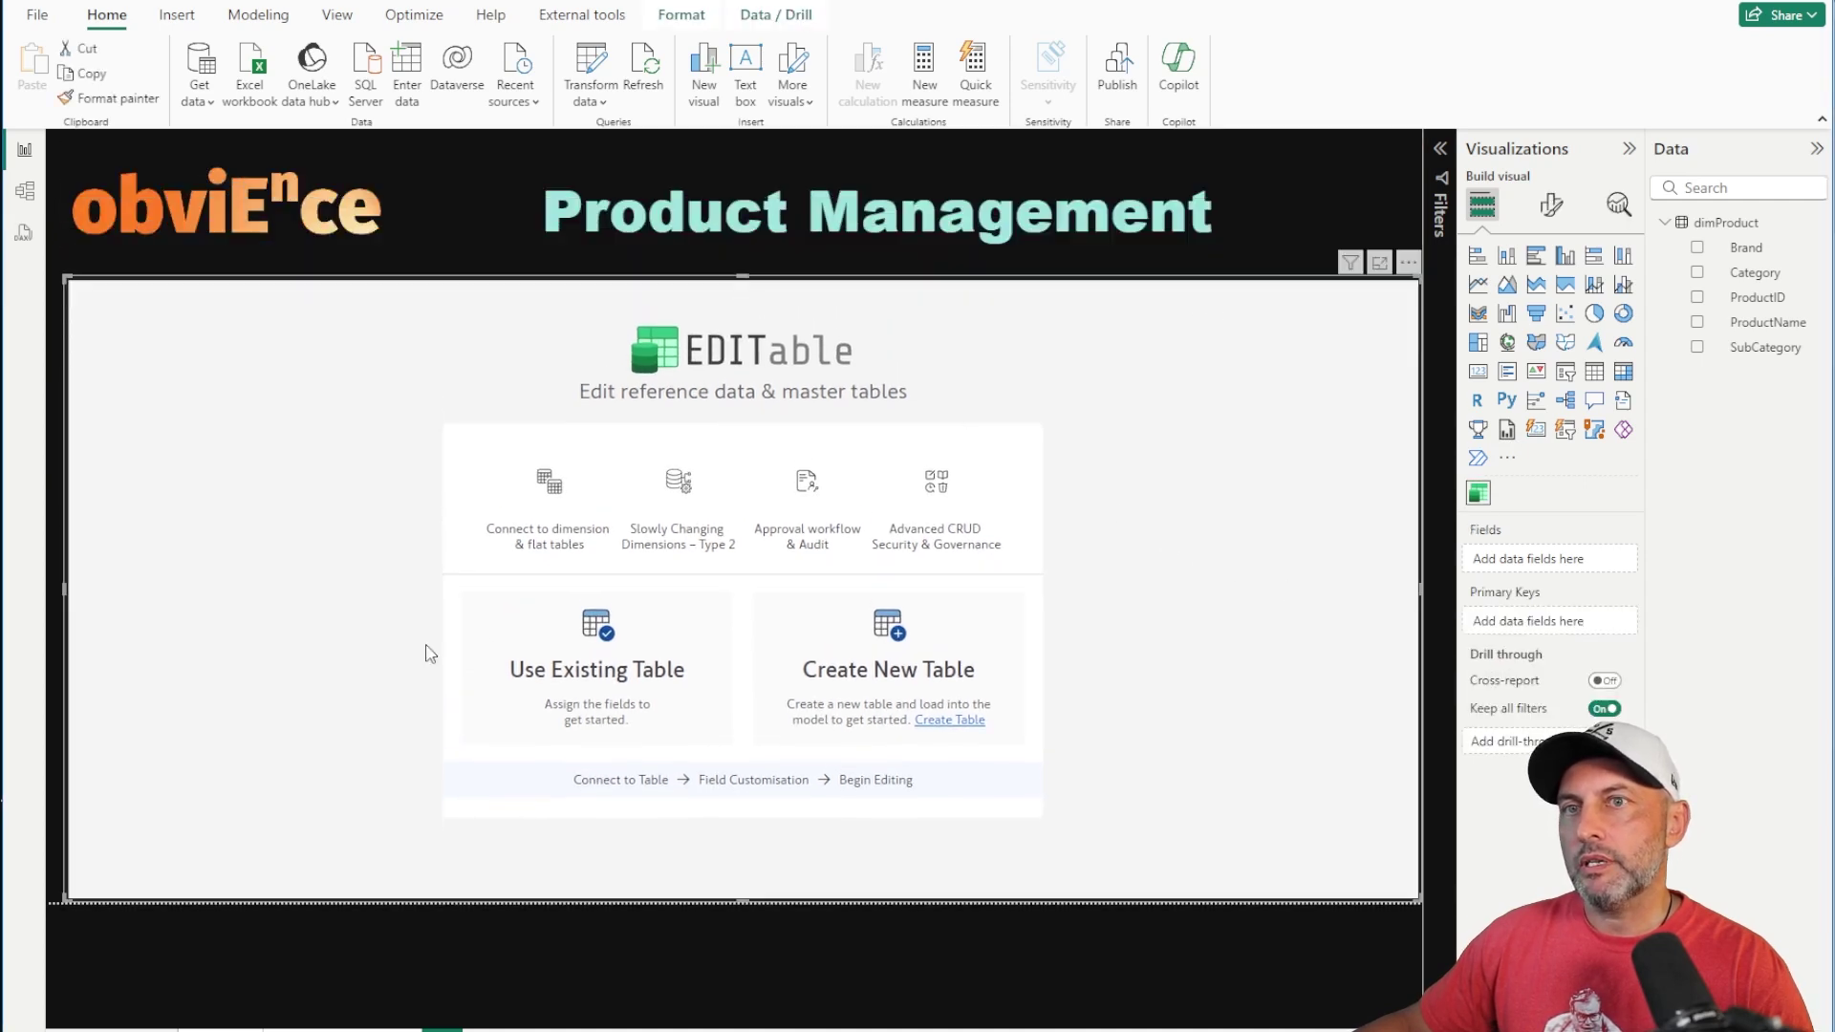
{"action": "left_click_drag", "start_coordinate": [57, 594], "coordinate": [48, 593]}
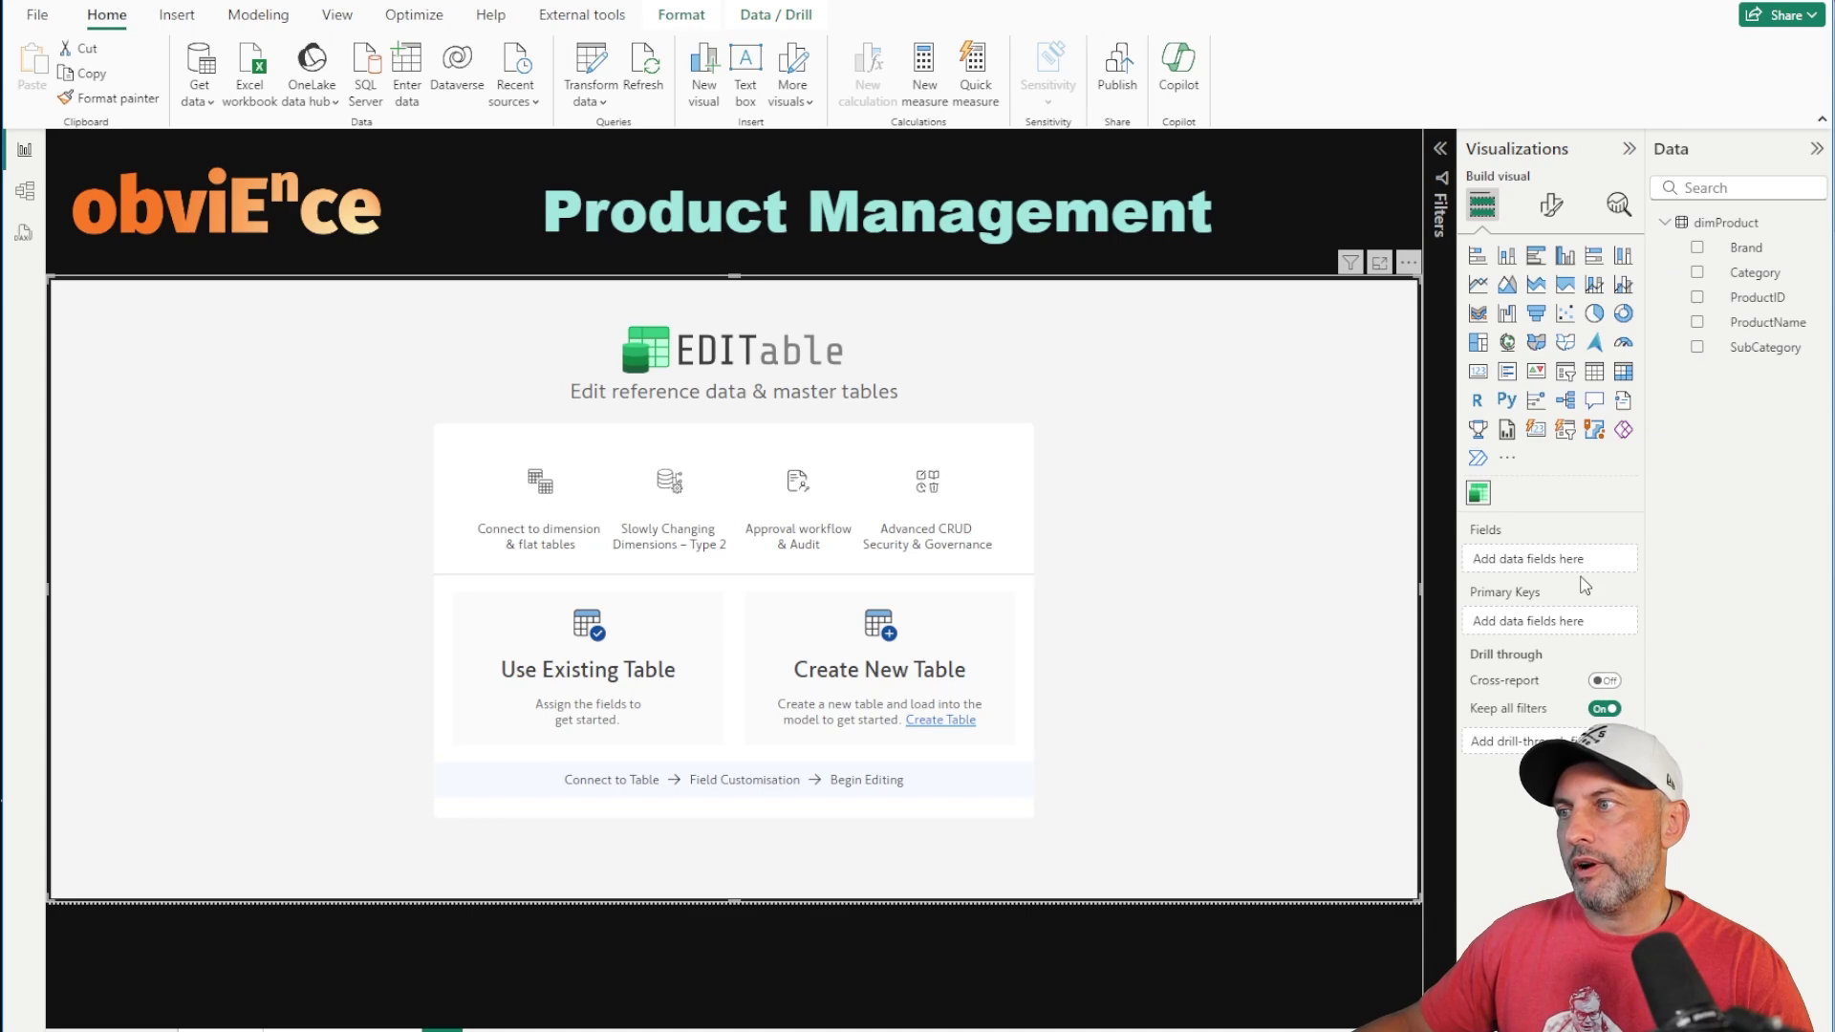
Set dimProduct's ProductID as primary key and add ProductName, Category, SubCategory and Brand as fields
{"action": "left_click_drag", "start_coordinate": [1761, 313], "coordinate": [1563, 634]}
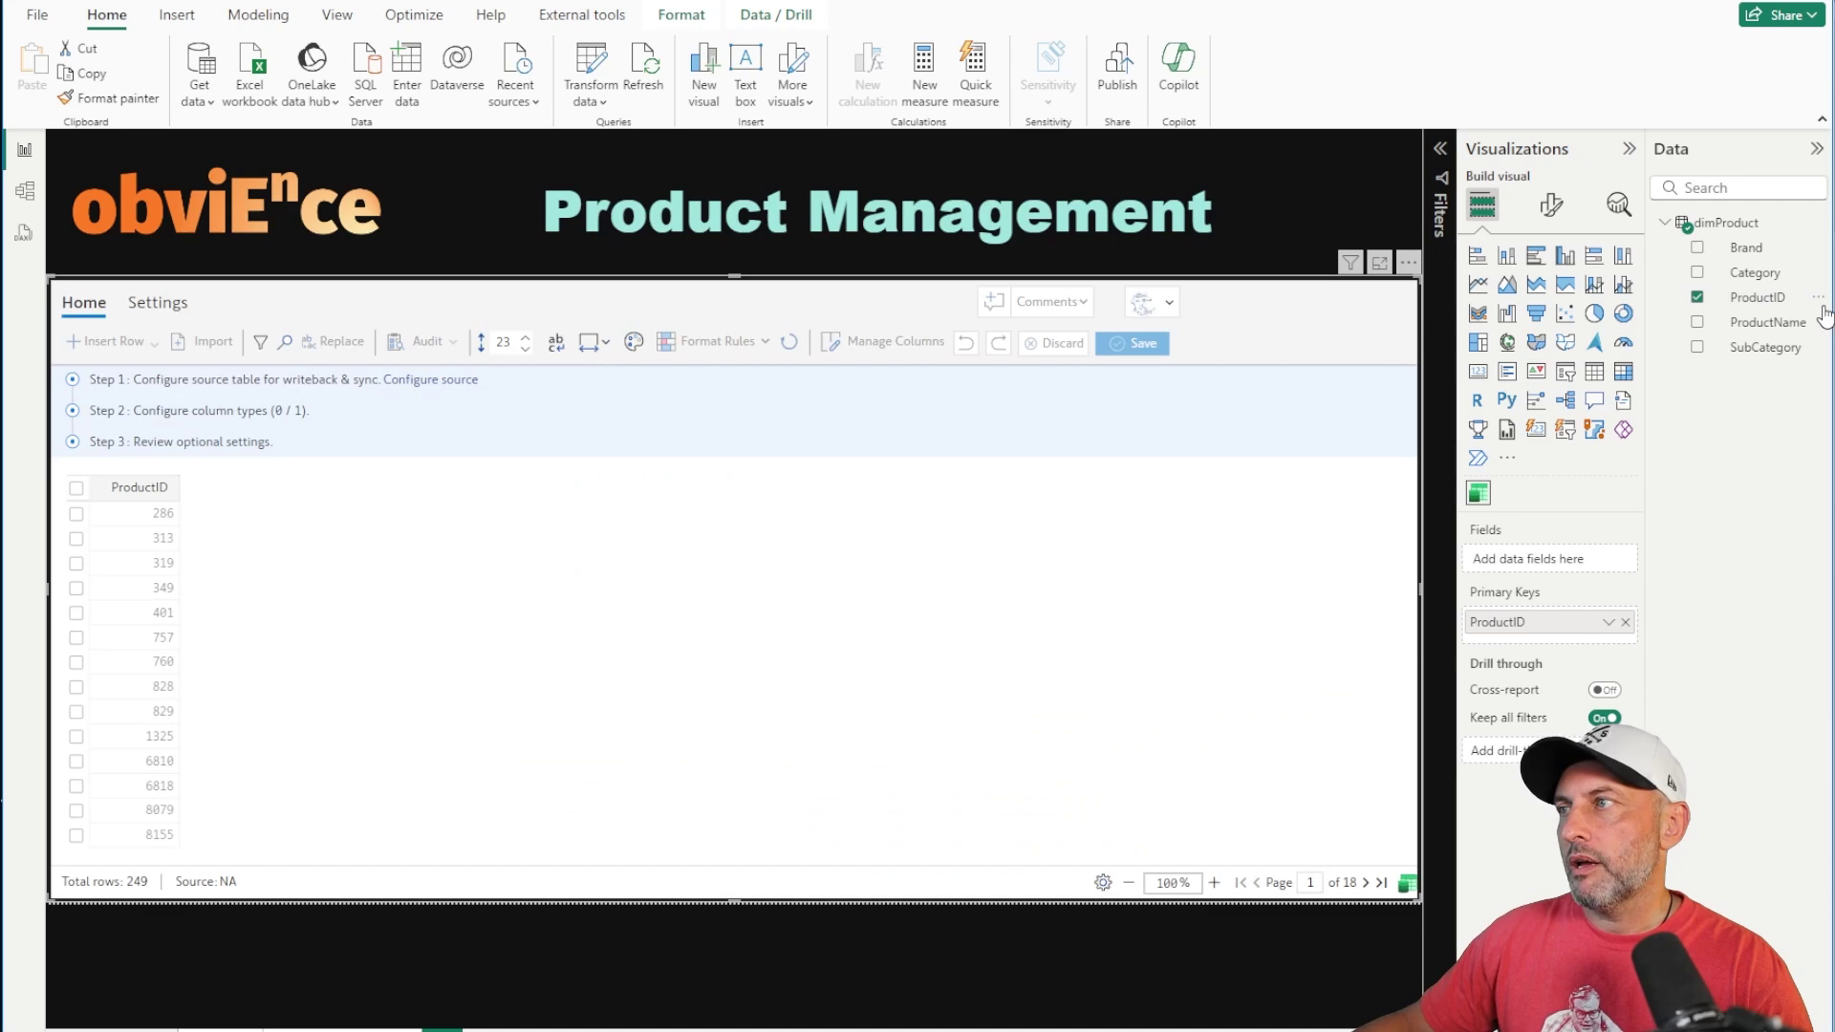
{"action": "left_click_drag", "start_coordinate": [1779, 332], "coordinate": [1611, 562]}
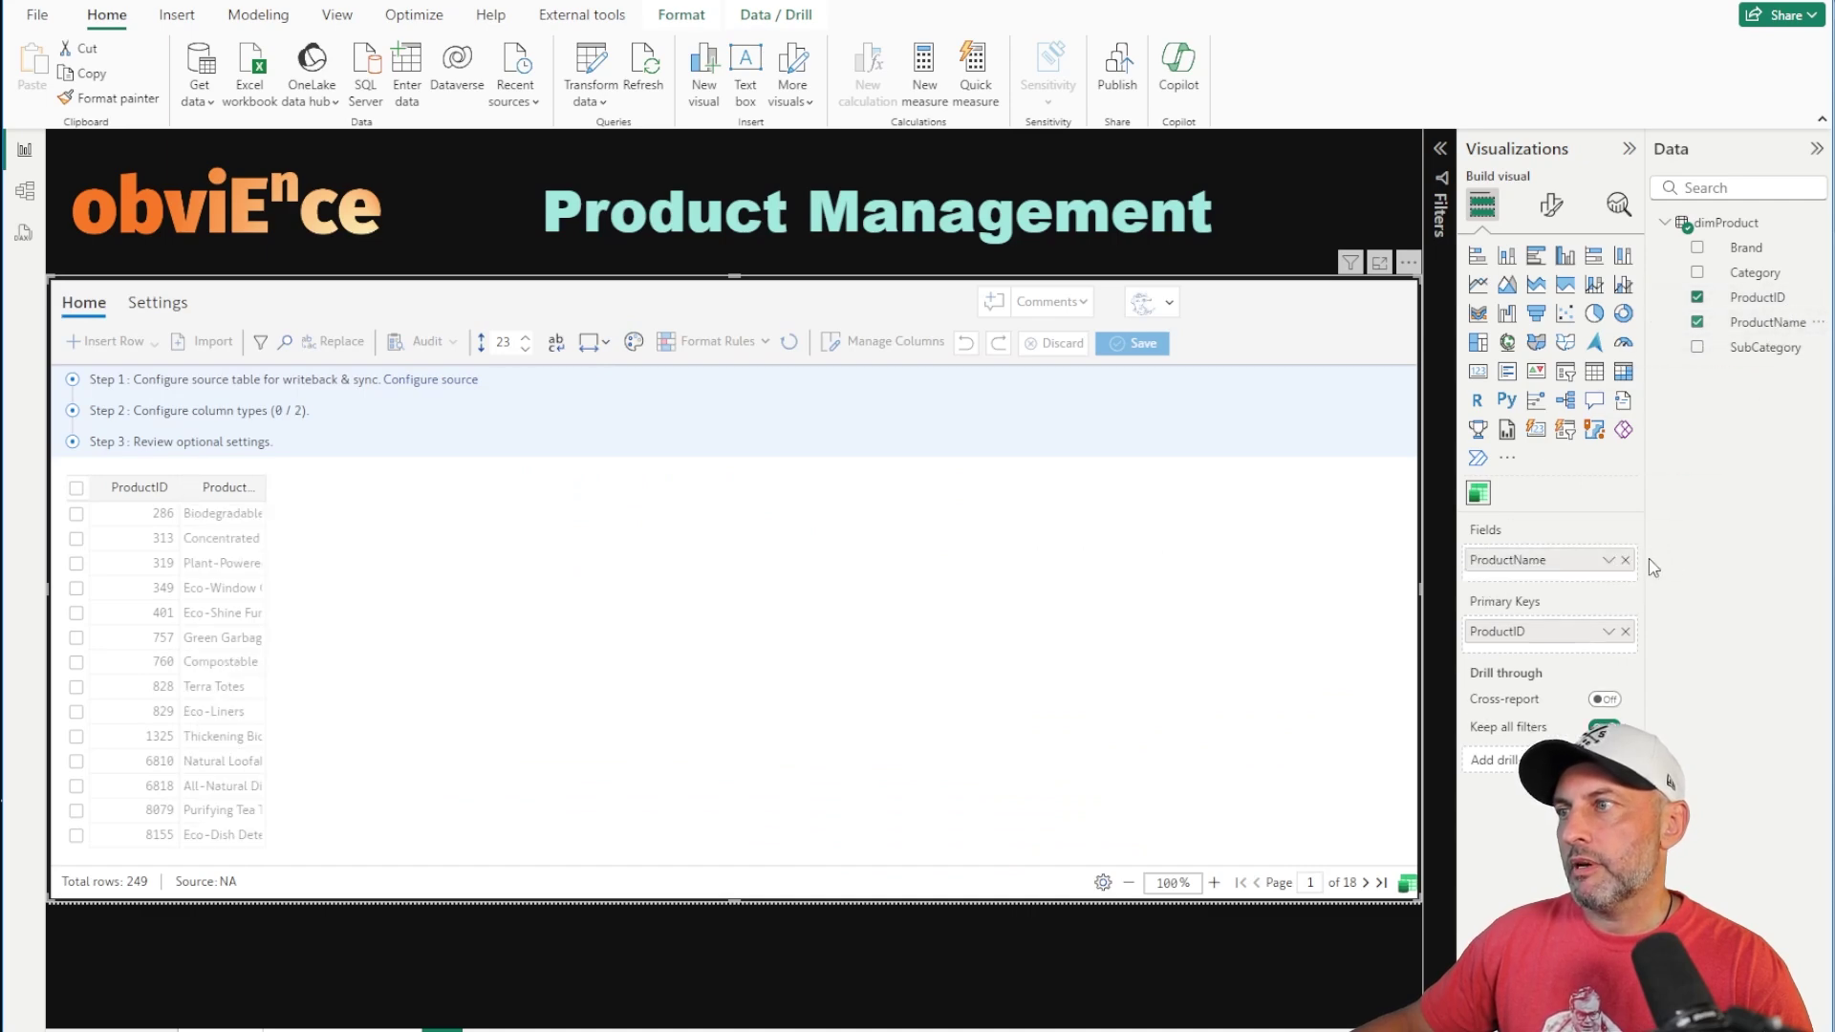
{"action": "left_click_drag", "start_coordinate": [1766, 287], "coordinate": [1593, 586]}
{"action": "left_click_drag", "start_coordinate": [1761, 363], "coordinate": [1601, 600]}
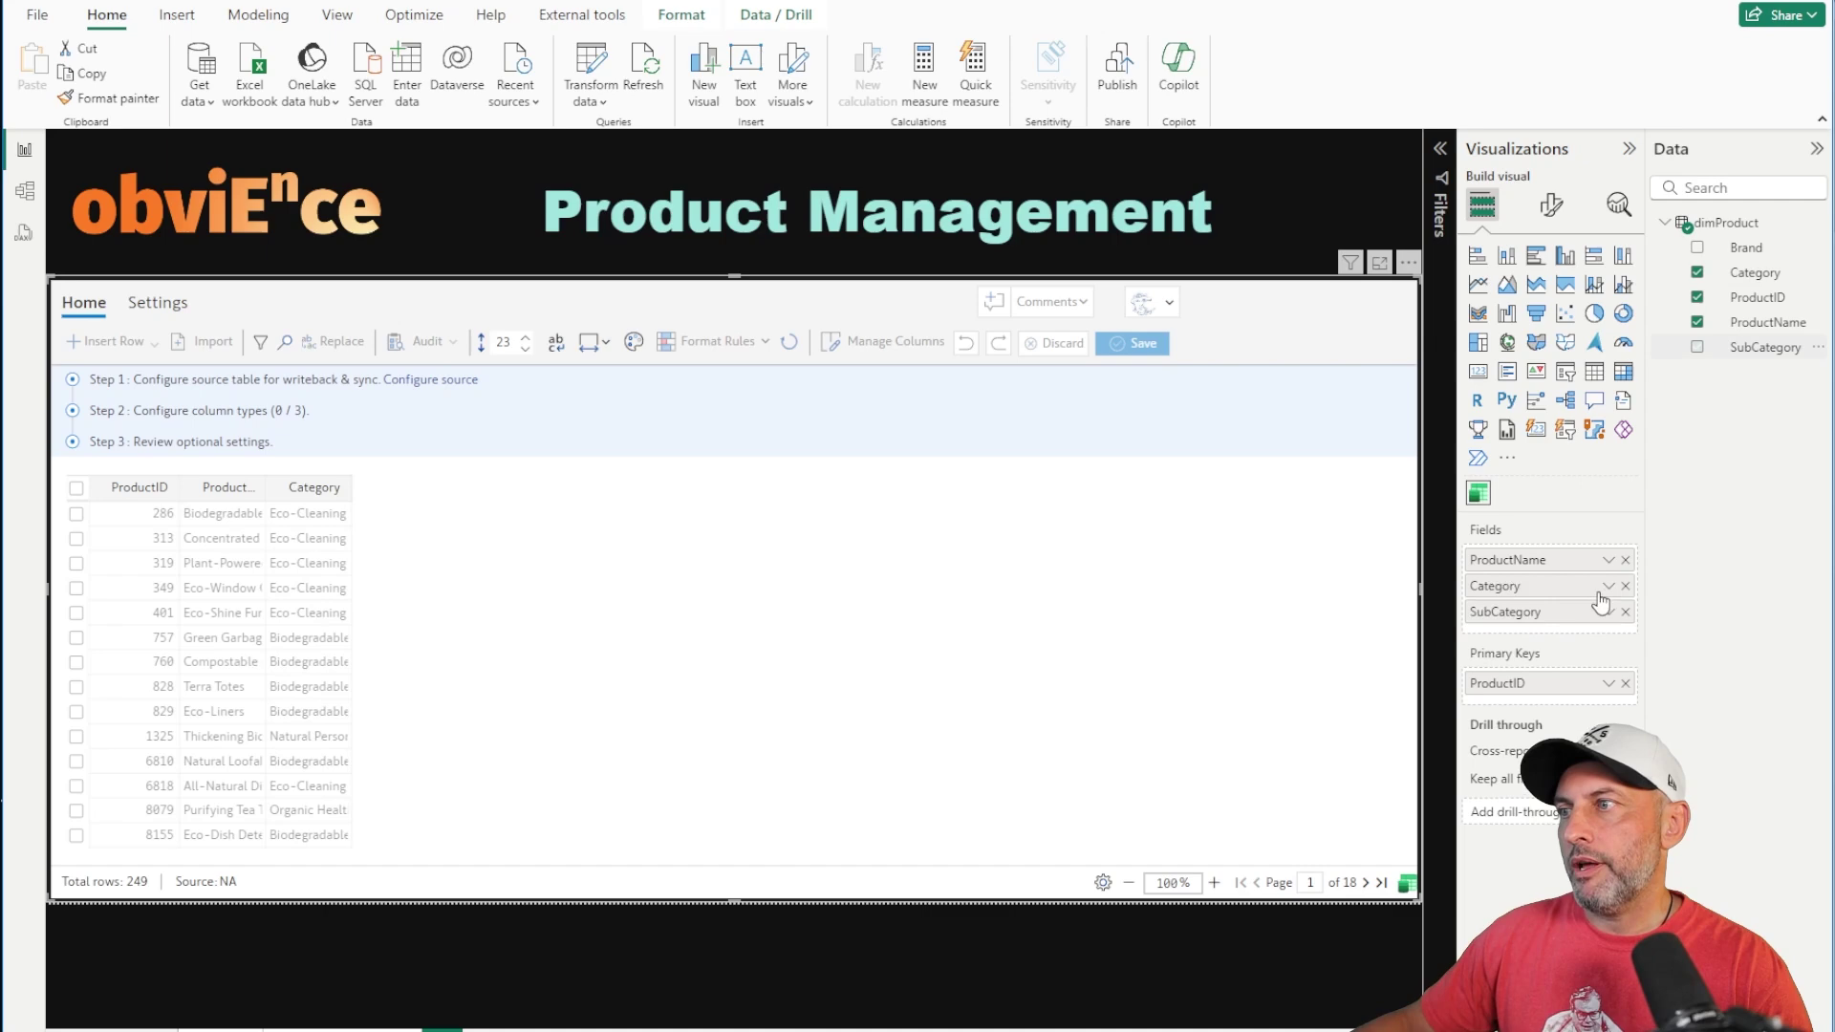
{"action": "left_click_drag", "start_coordinate": [1749, 298], "coordinate": [1567, 631]}
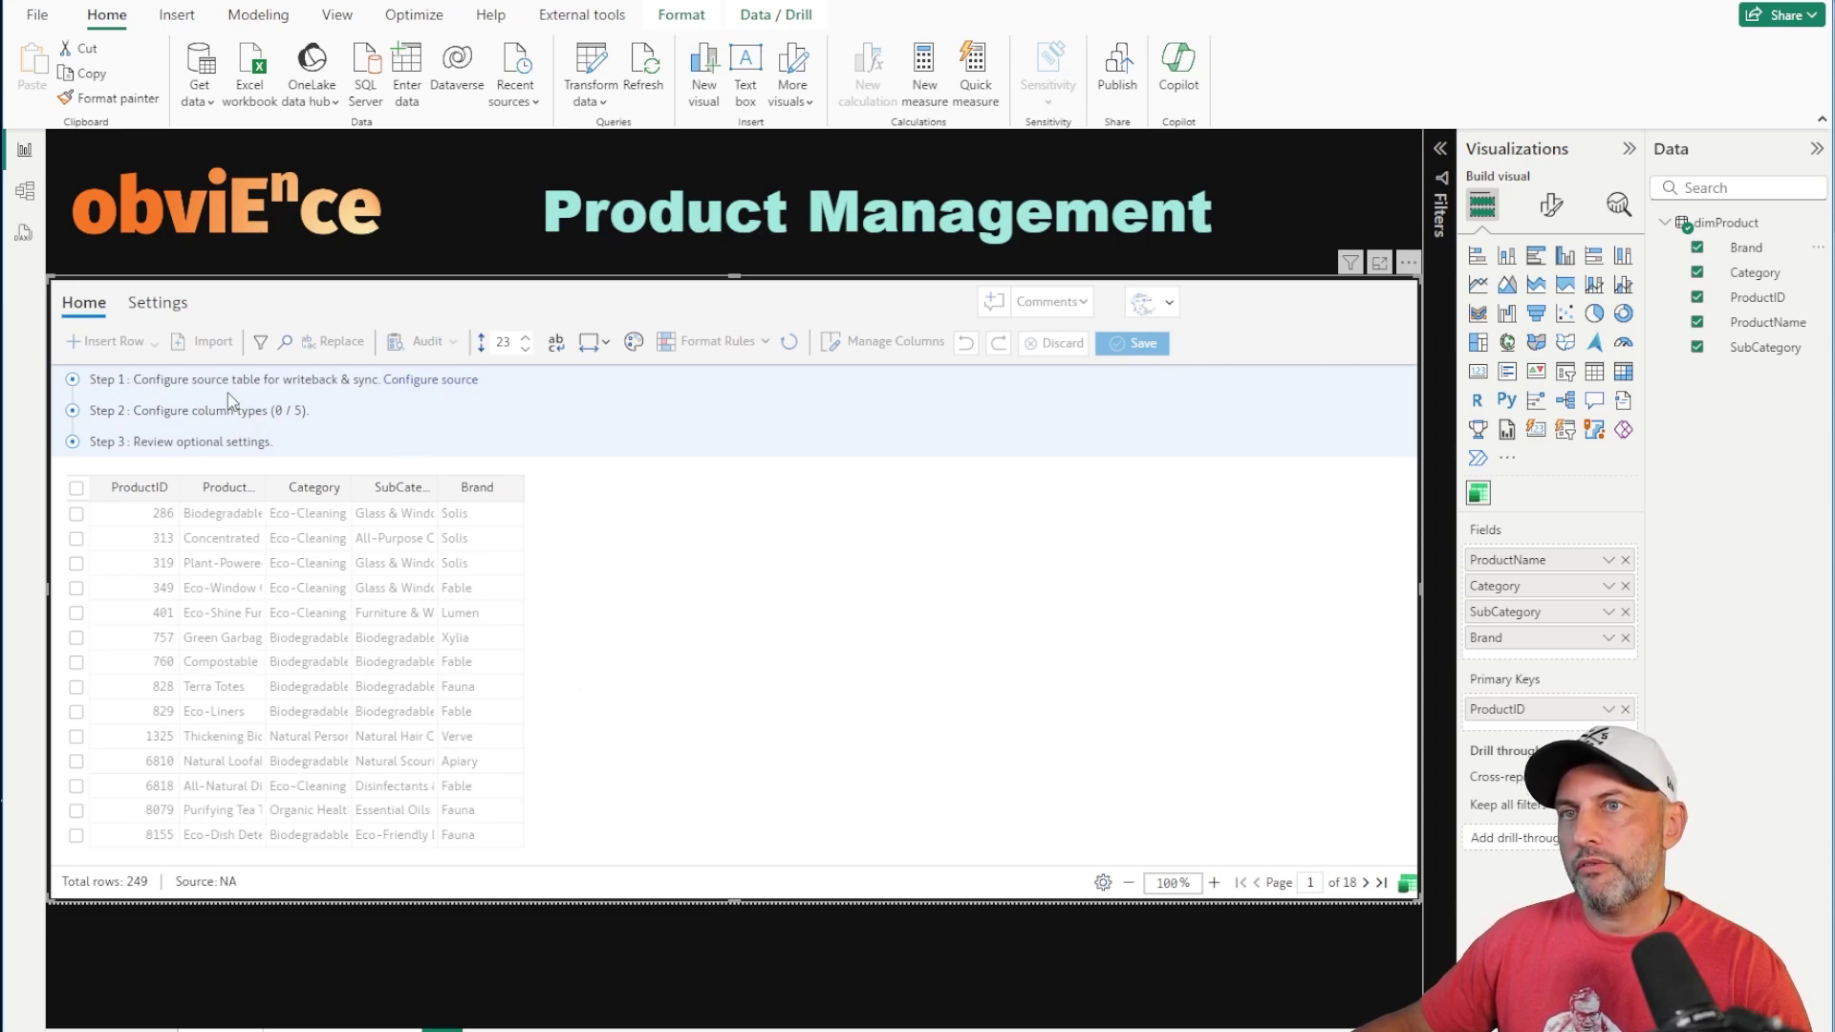
Start configuring the writeback source, accept the browser prompt and choose Azure SQL as the database
{"action": "left_click", "coordinate": [431, 381]}
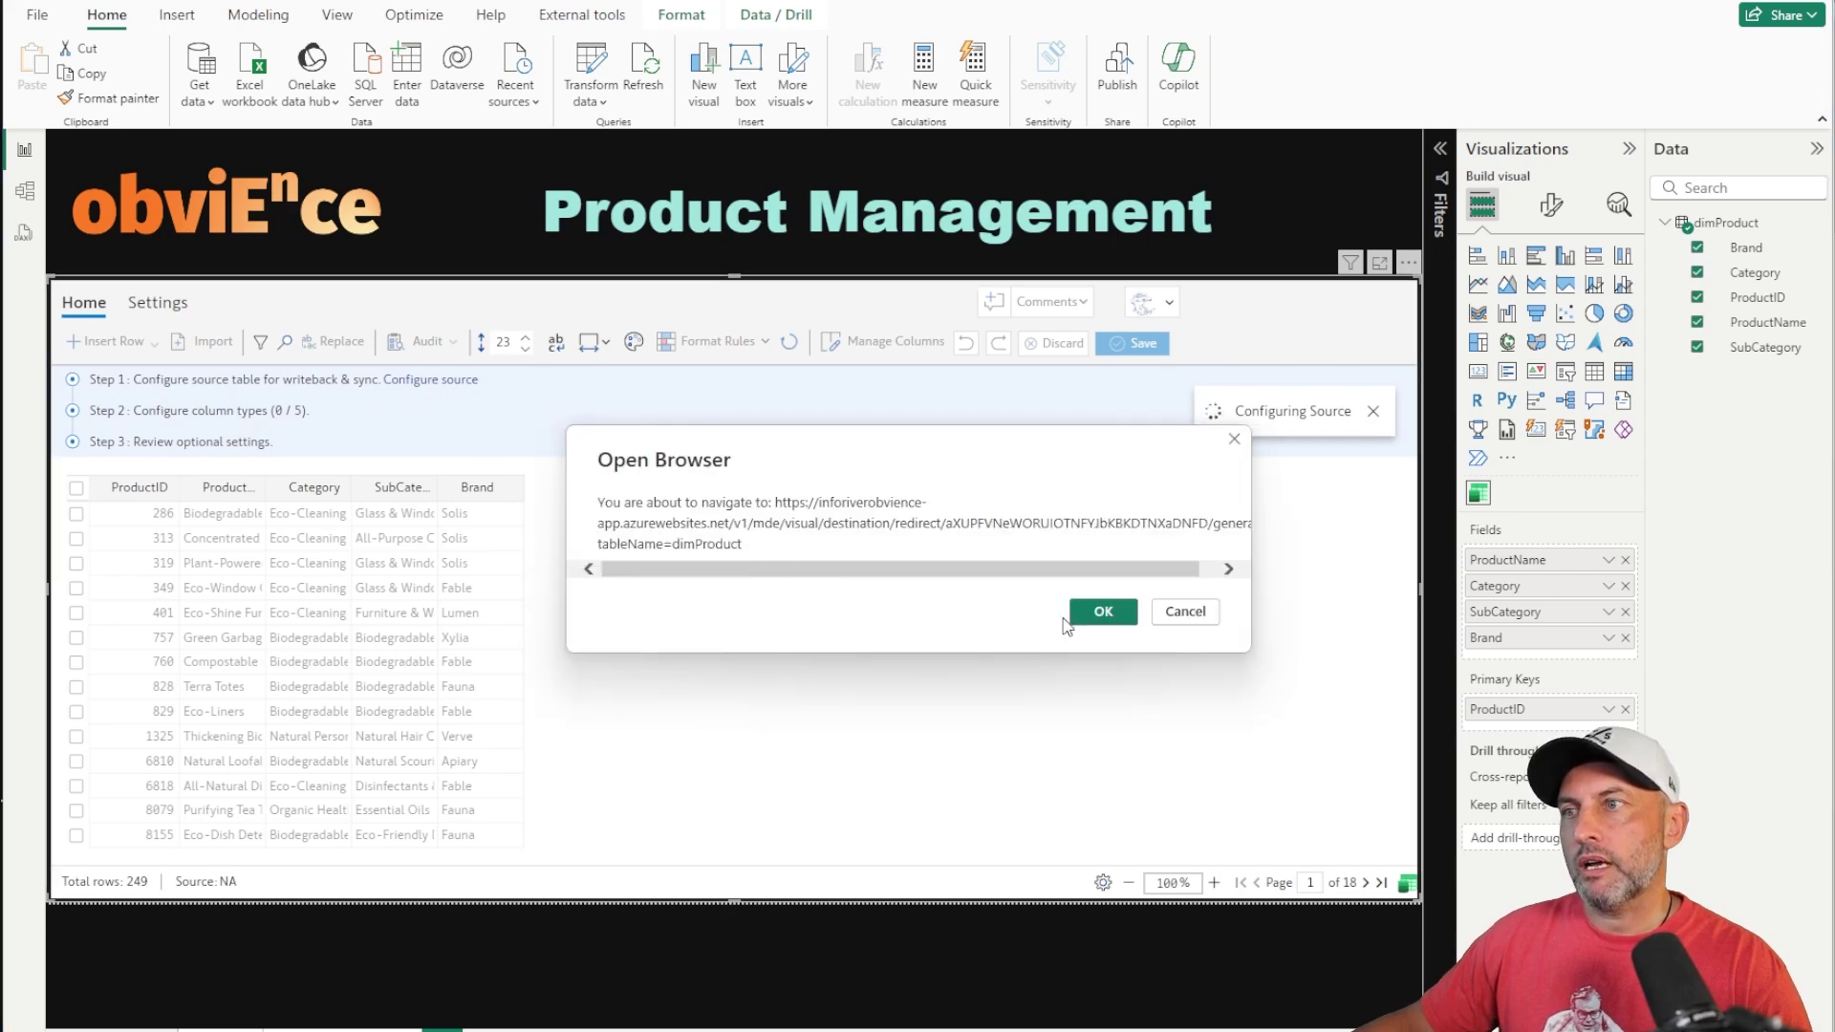
{"action": "left_click", "coordinate": [1104, 616]}
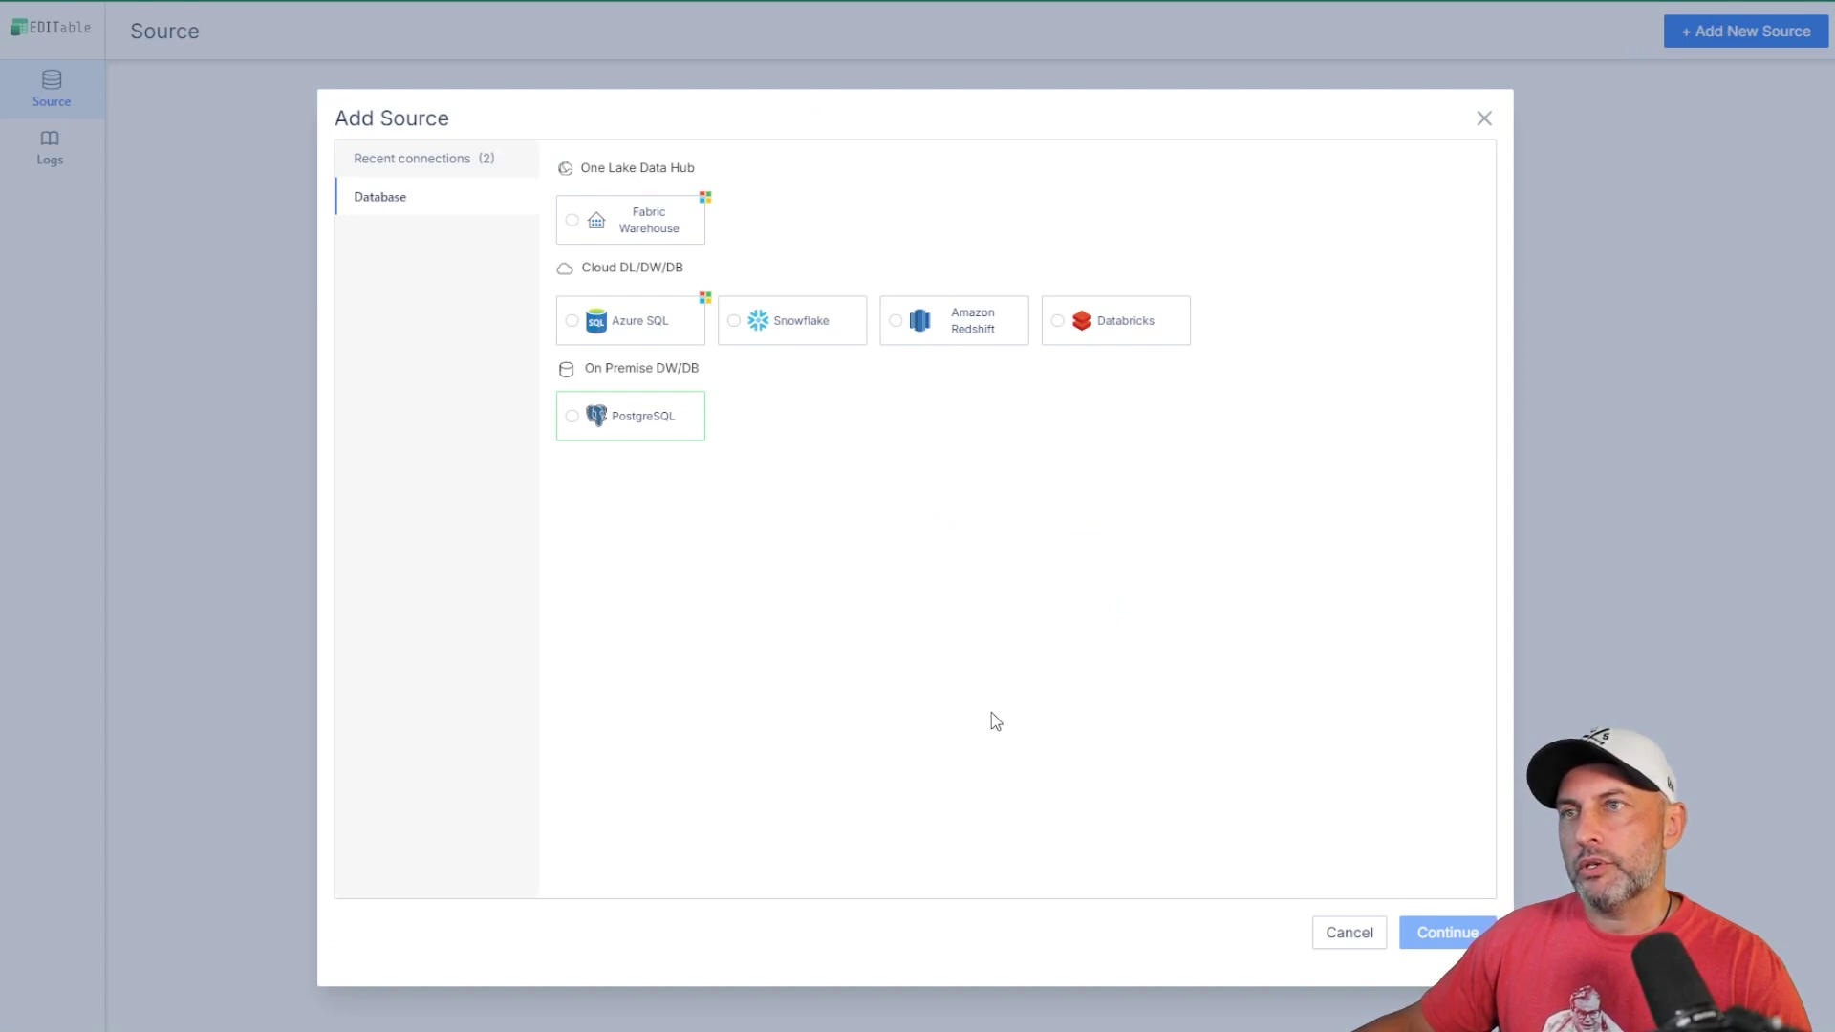
{"action": "left_click", "coordinate": [596, 322]}
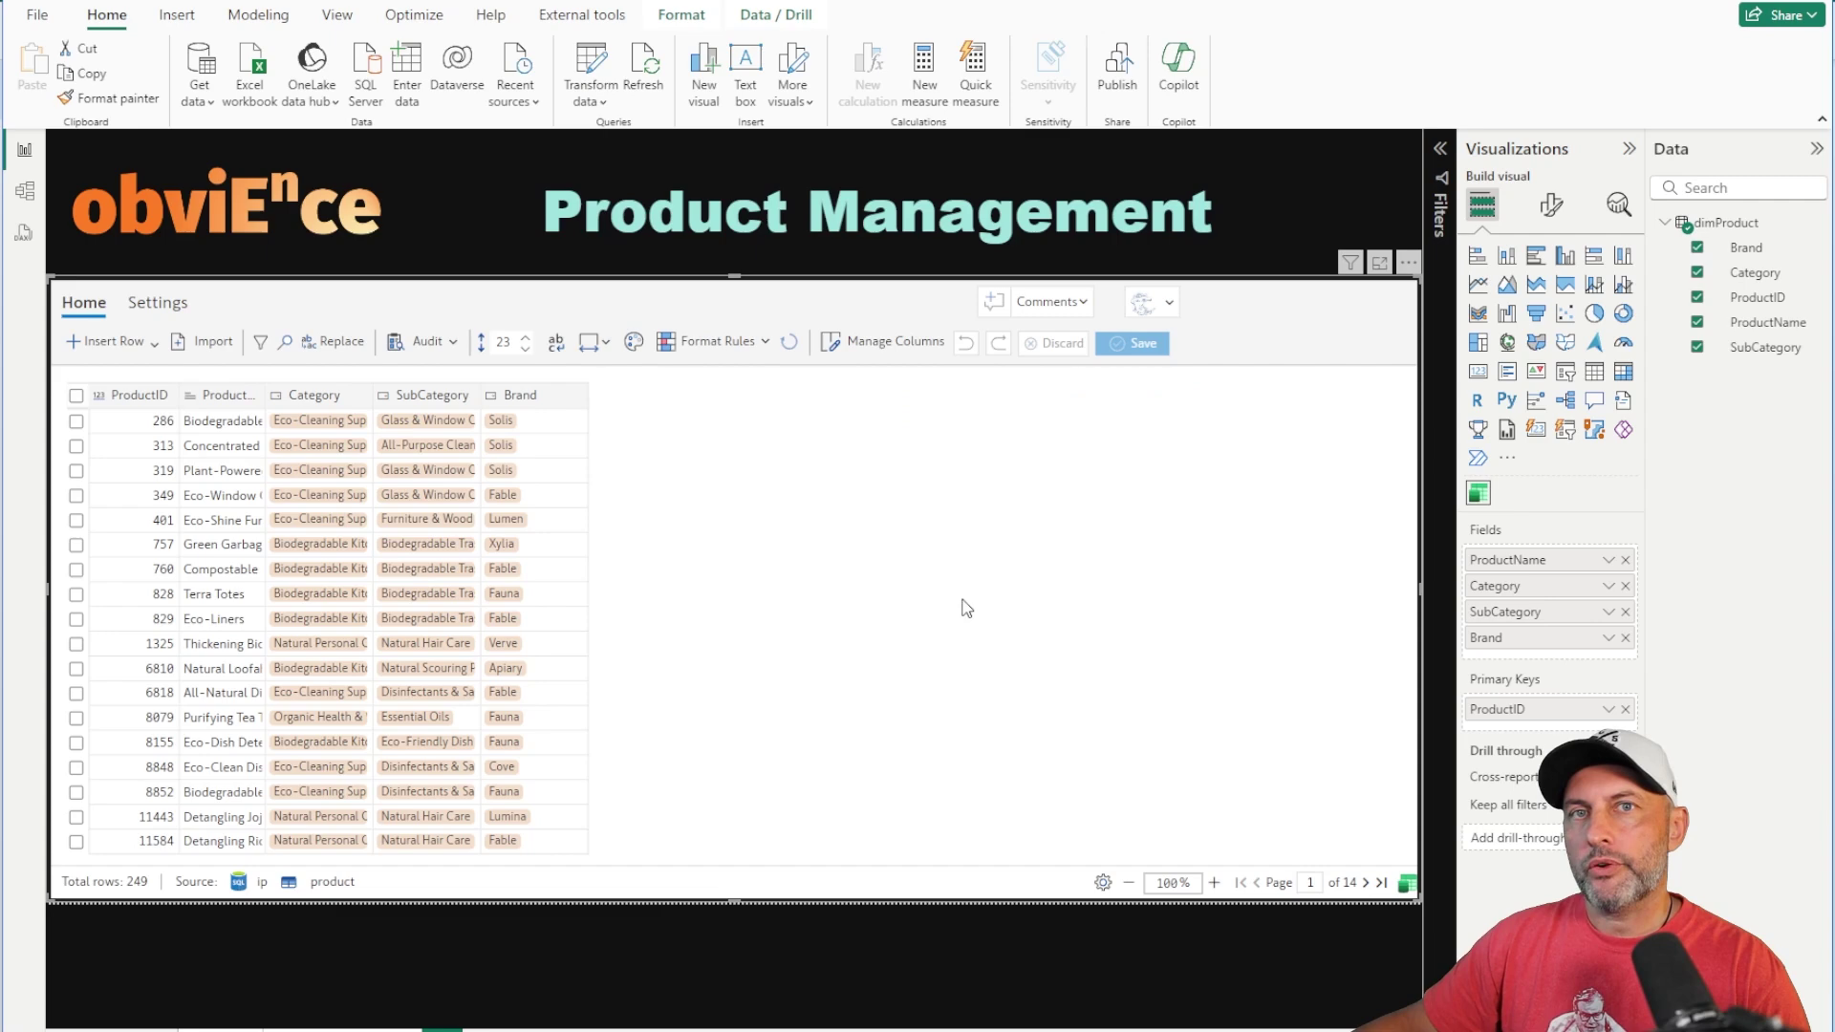
{"action": "left_click", "coordinate": [153, 308]}
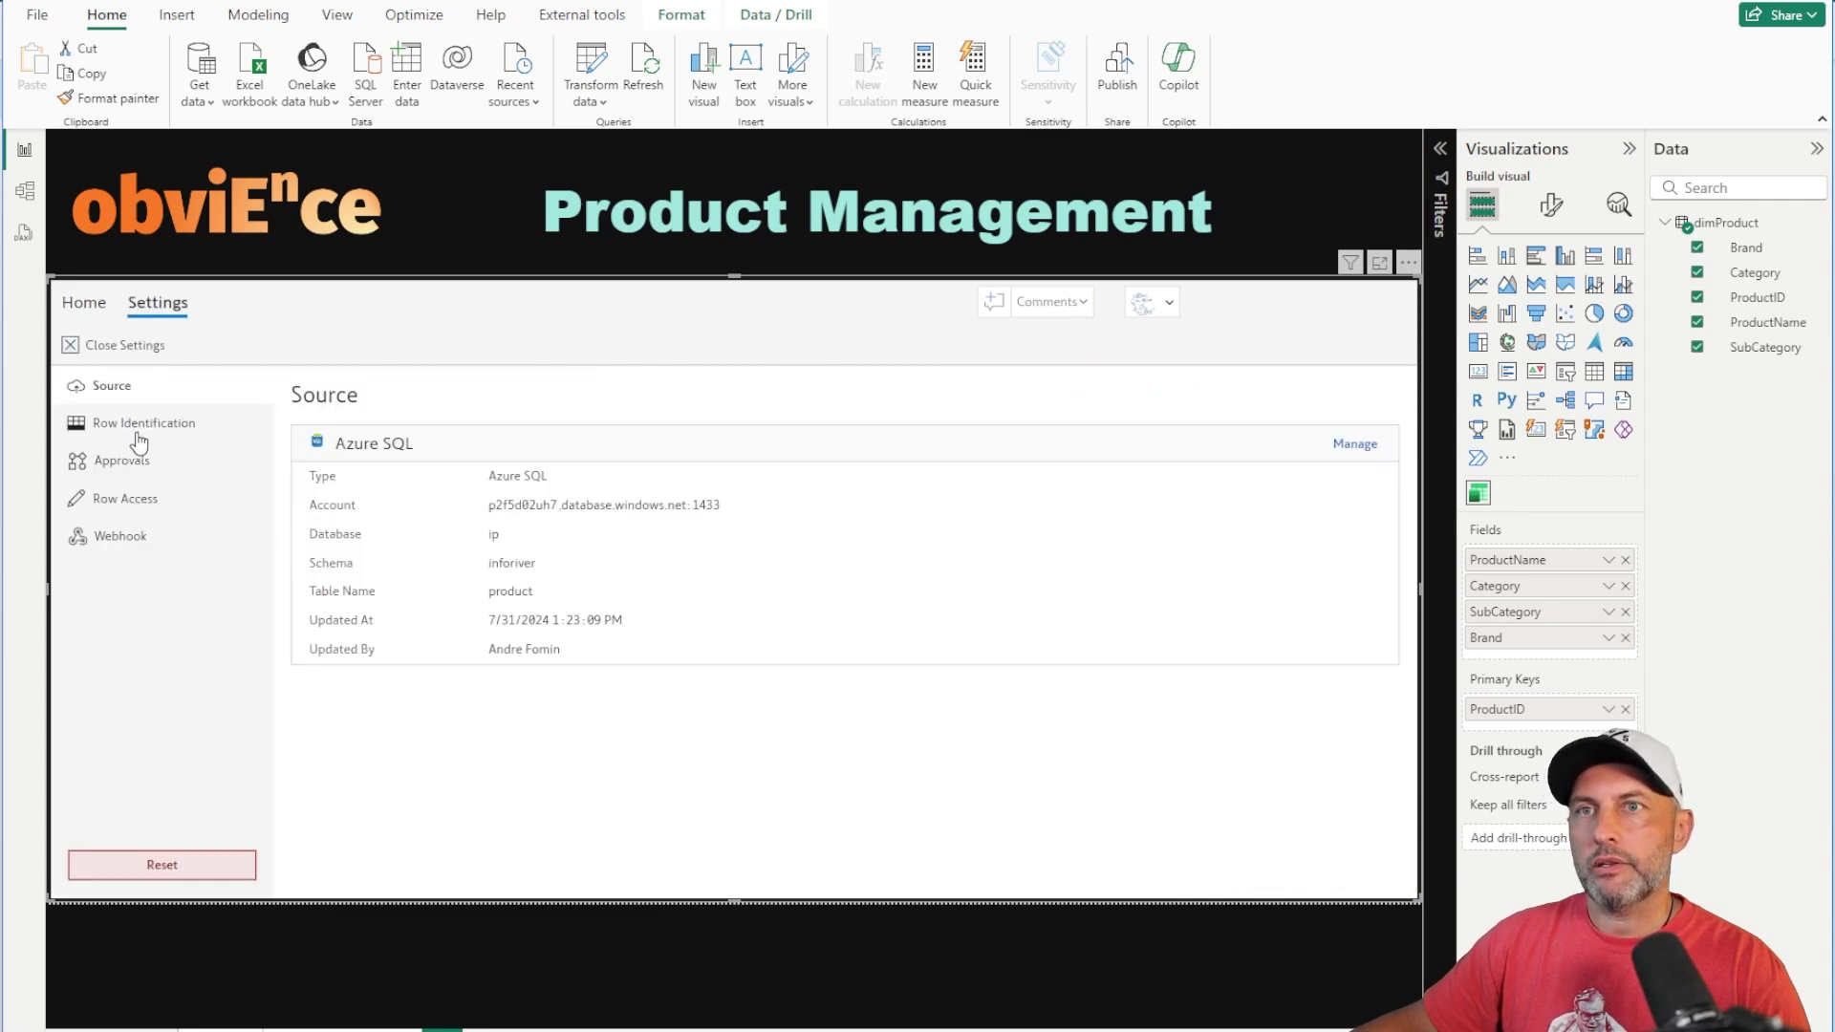
{"action": "left_click", "coordinate": [93, 306]}
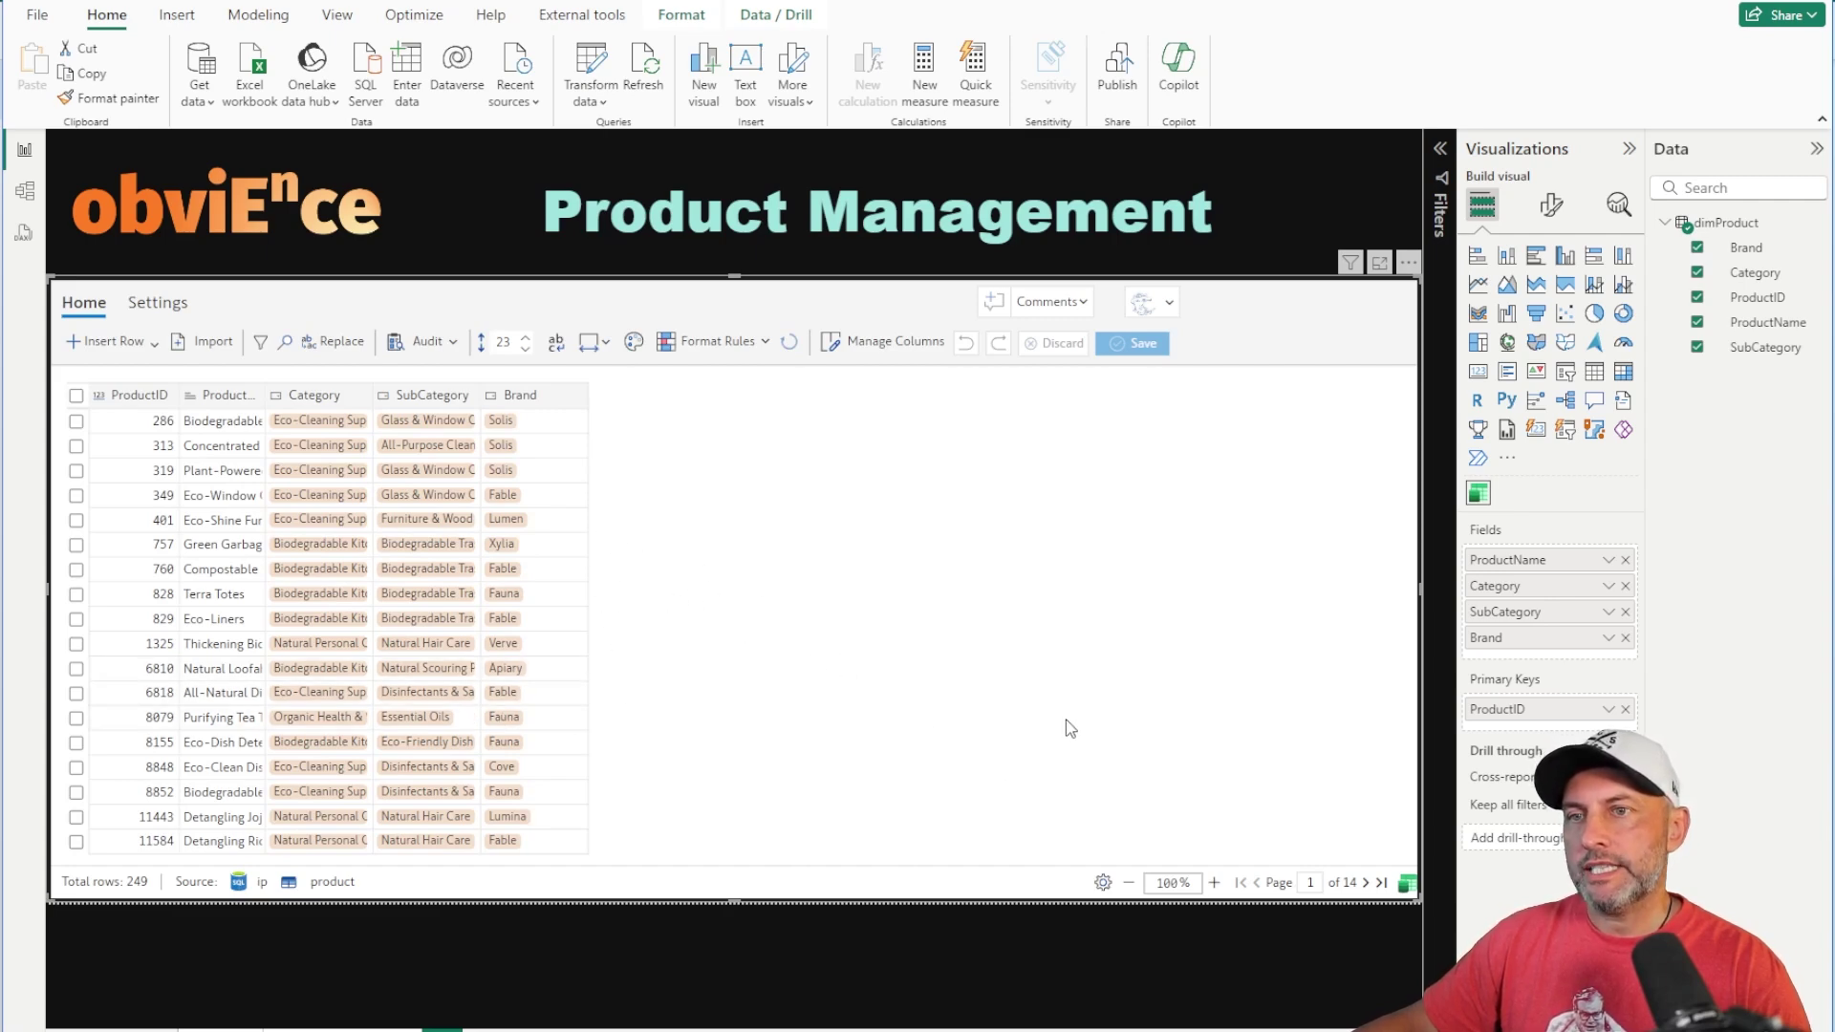
Page forward and back through the product grid, then set column width to Fit to Content
{"action": "left_click", "coordinate": [1365, 883]}
{"action": "left_click", "coordinate": [1365, 883]}
{"action": "left_click", "coordinate": [1365, 883]}
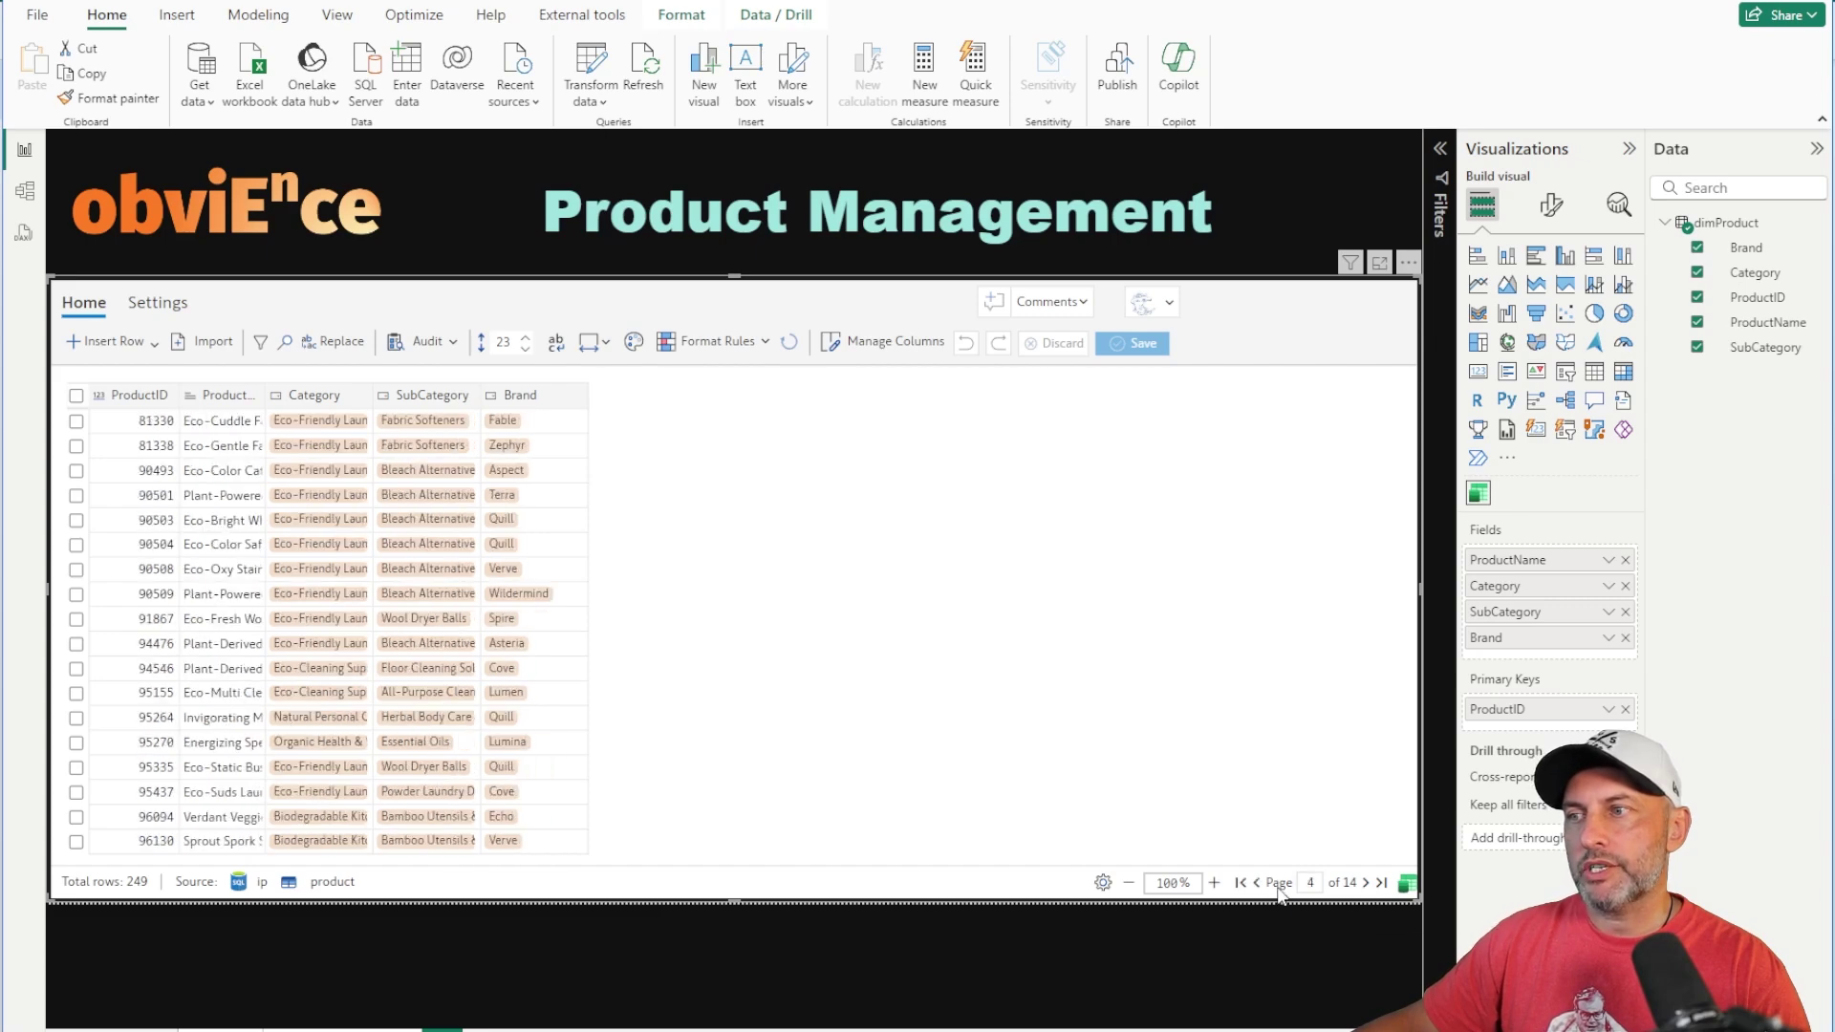
{"action": "left_click", "coordinate": [1257, 882]}
{"action": "left_click", "coordinate": [1258, 883]}
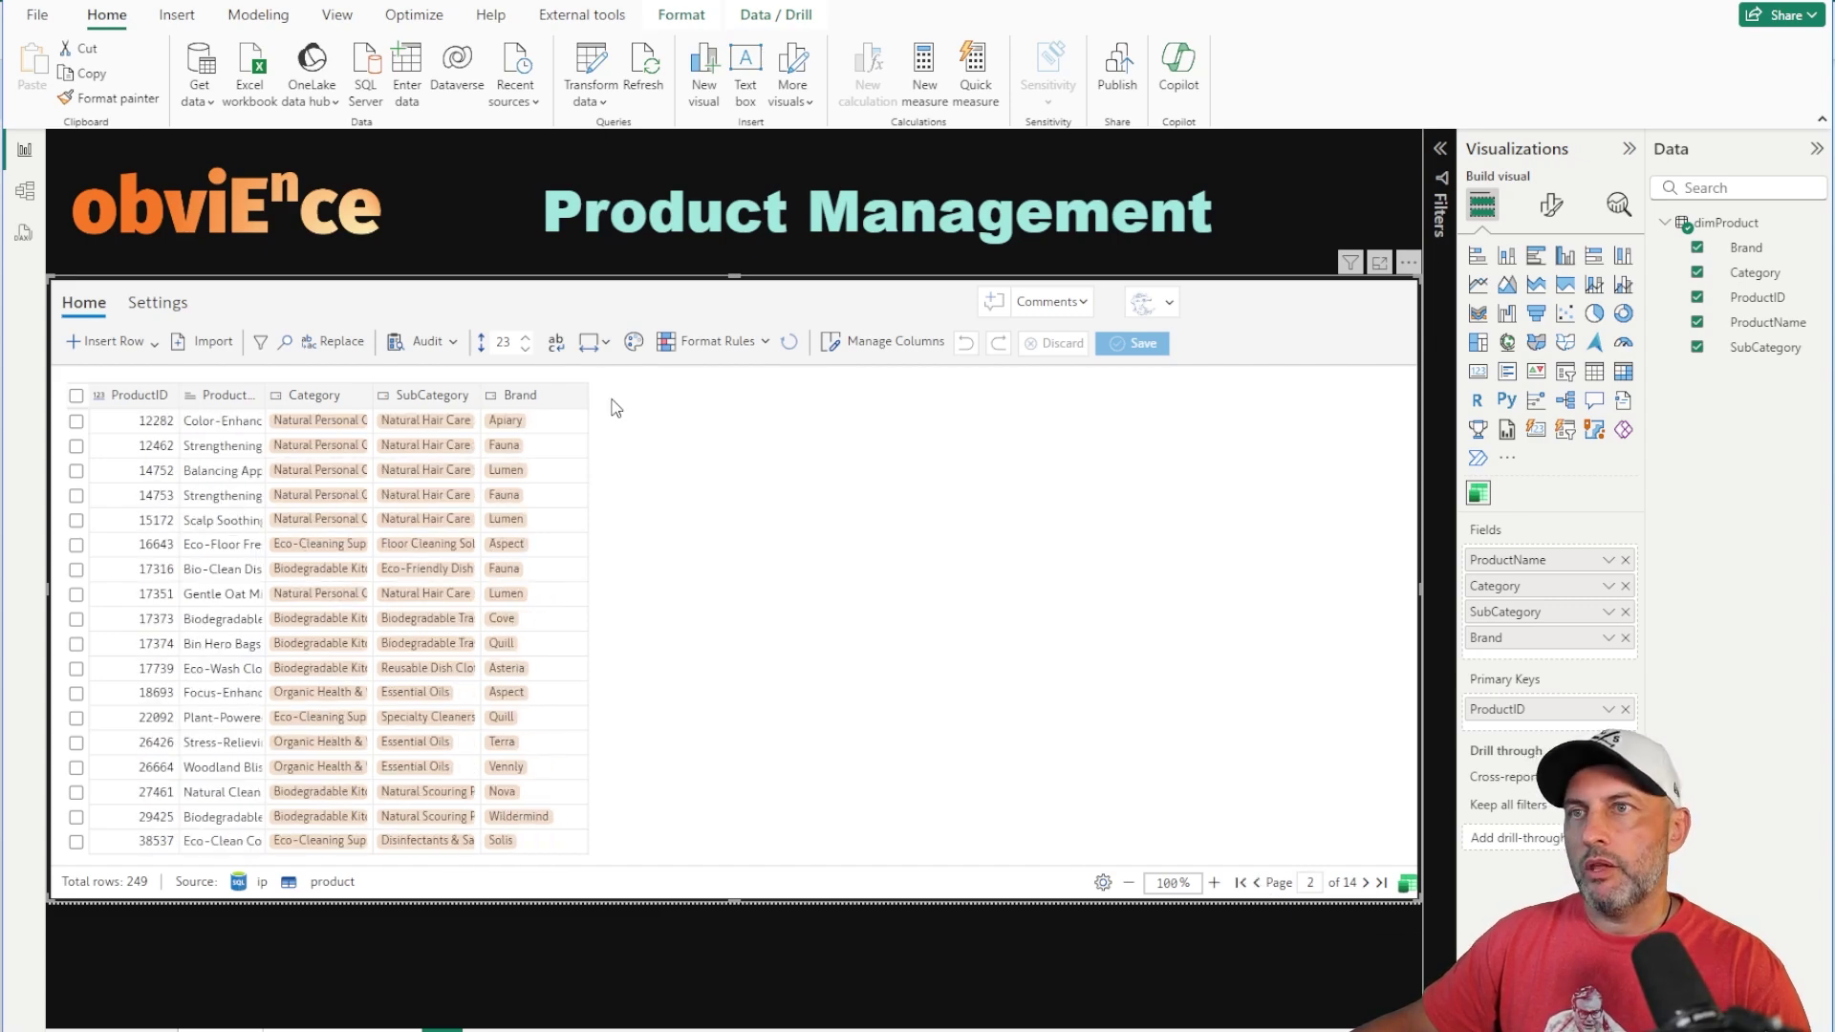
{"action": "left_click", "coordinate": [593, 342]}
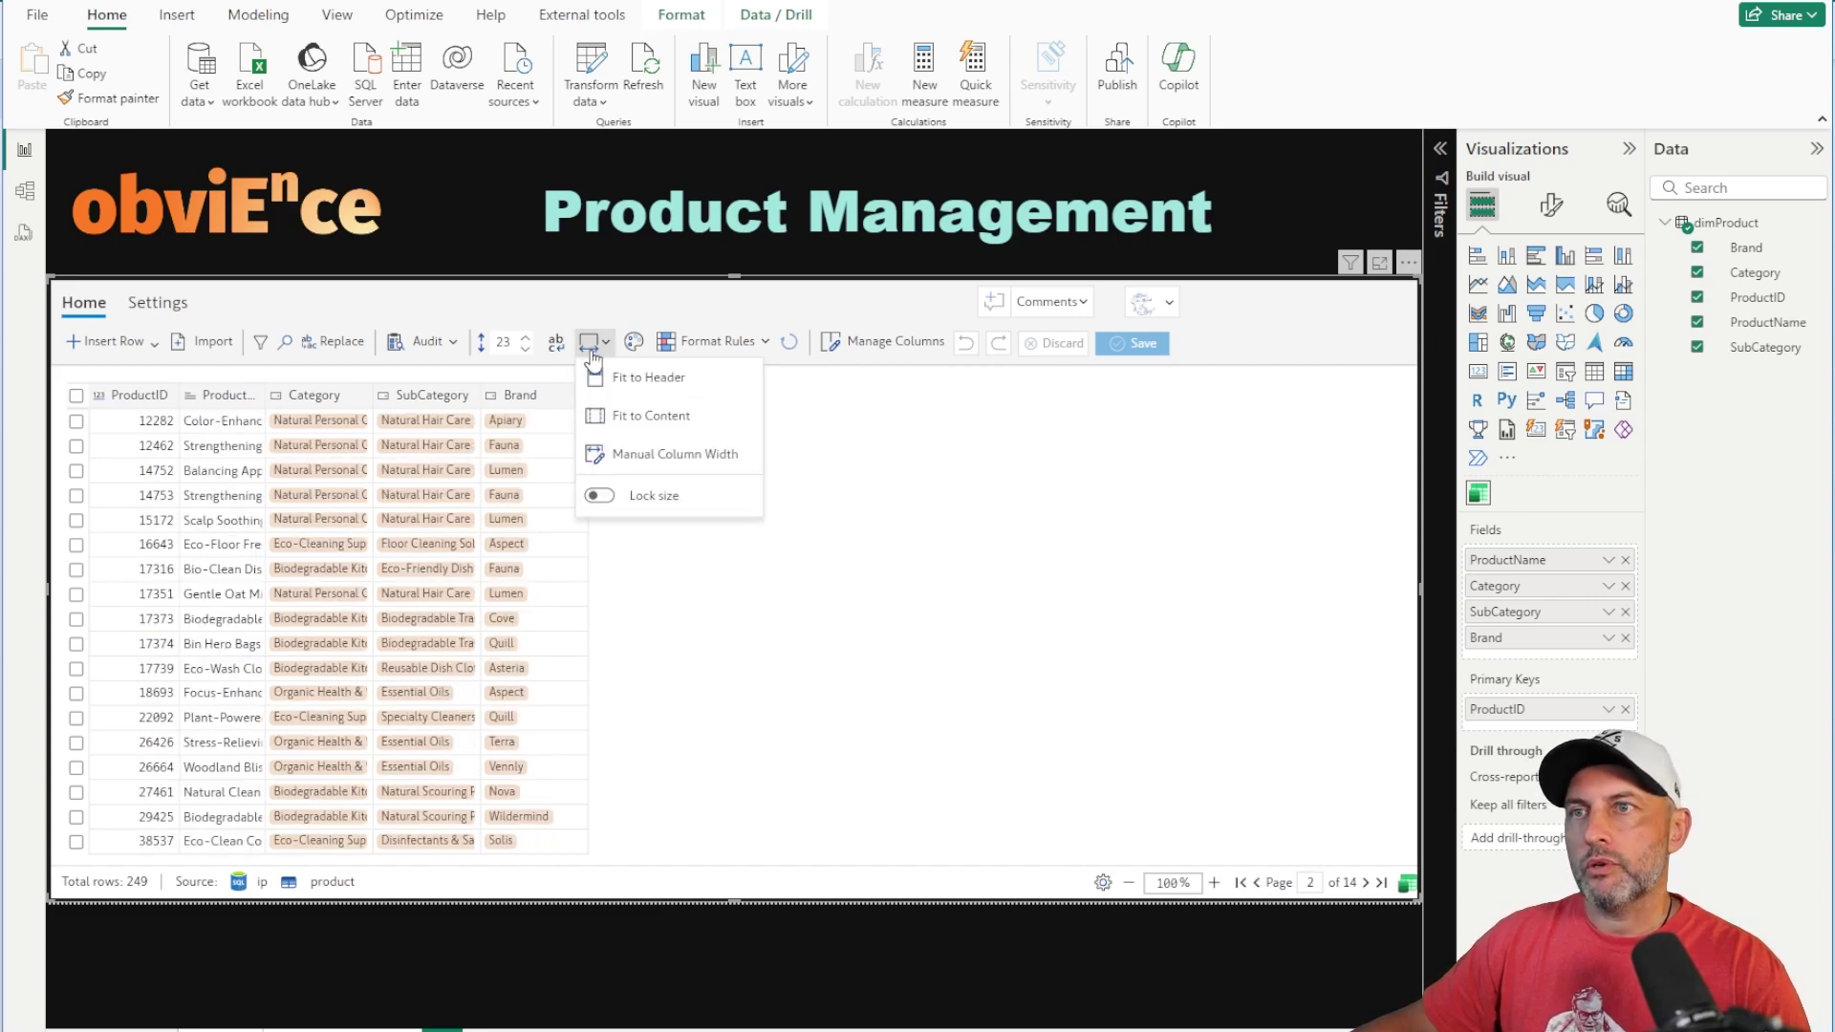
{"action": "left_click", "coordinate": [658, 422]}
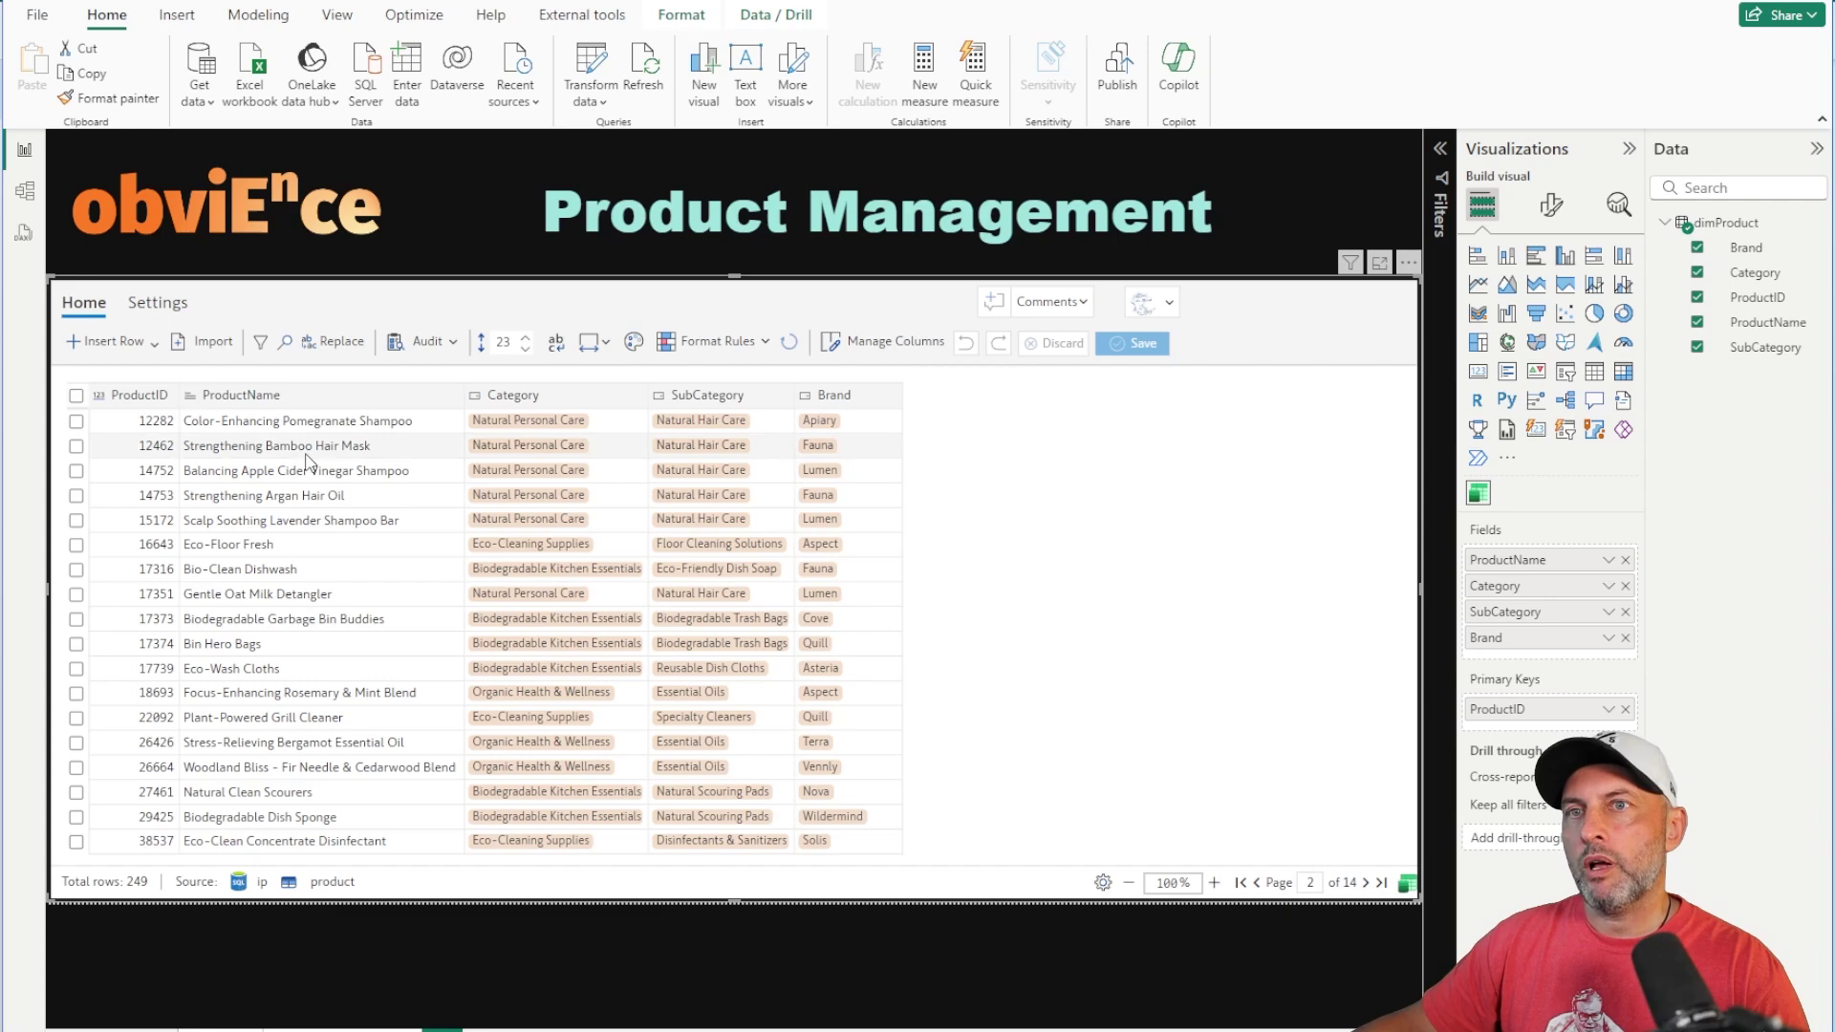
Look at the row-import and Find and Replace options, cancelling both without changes
{"action": "left_click", "coordinate": [158, 350]}
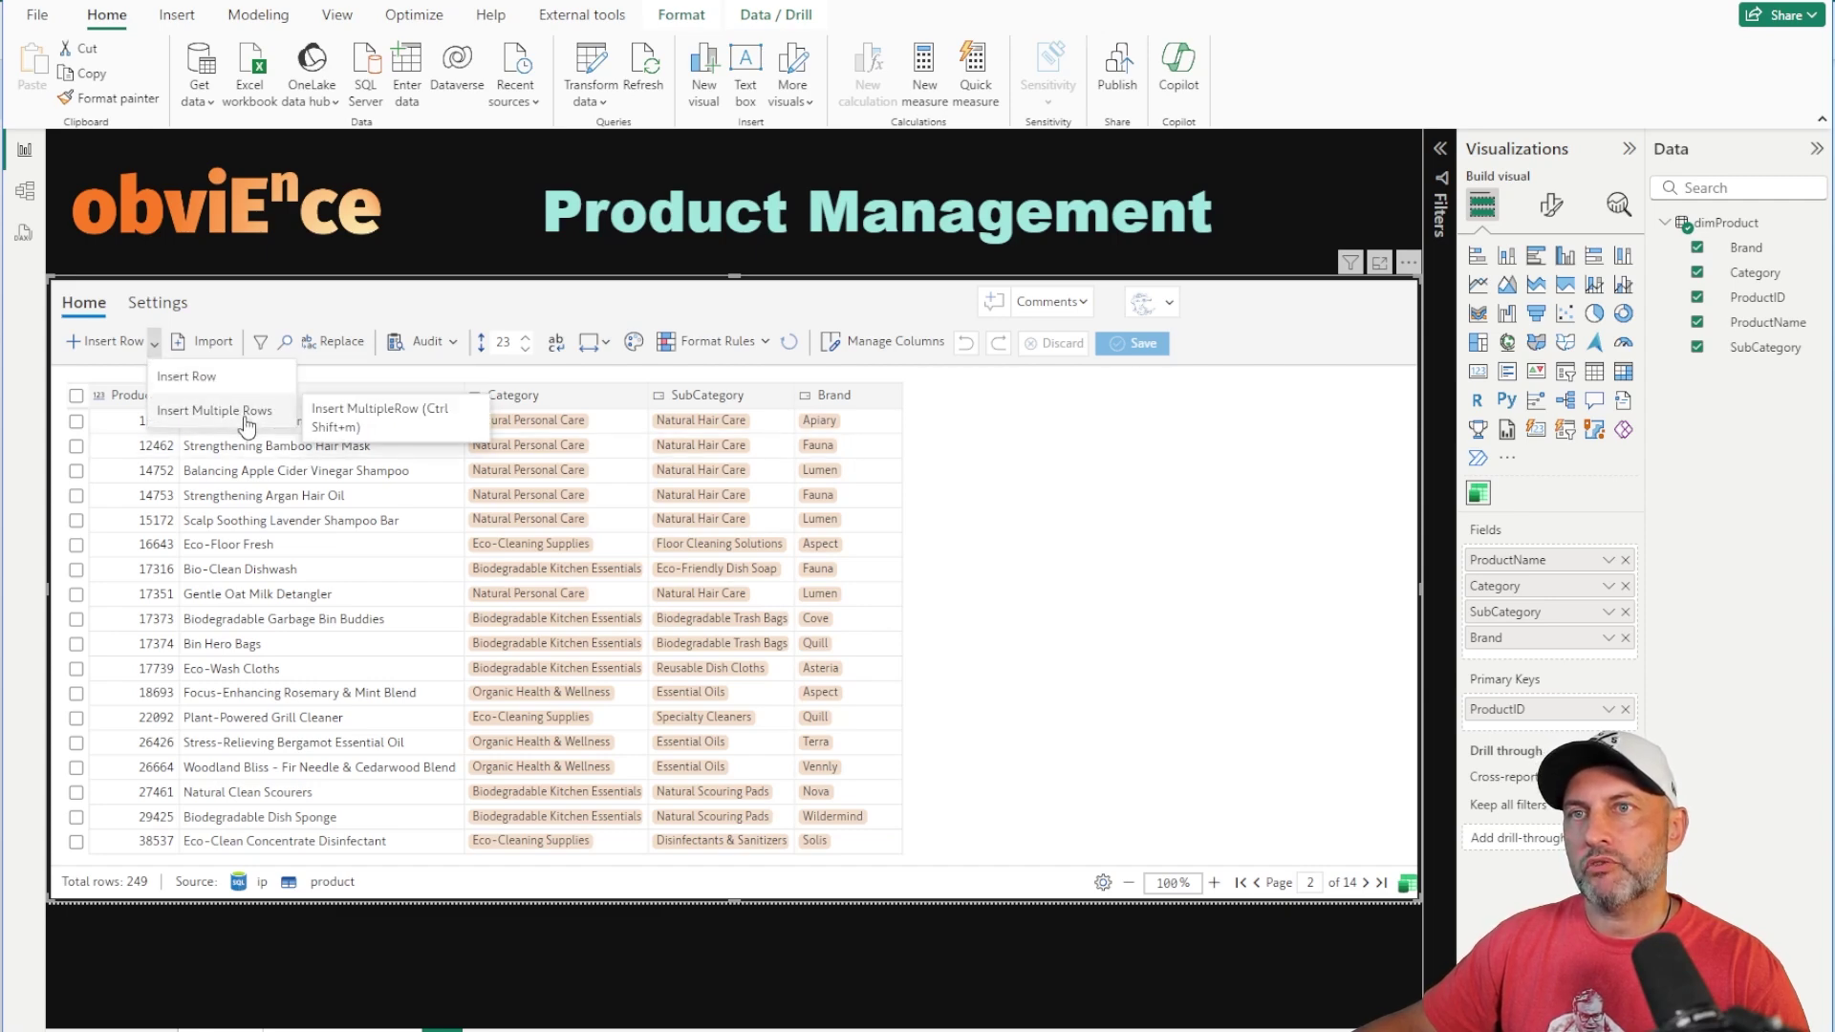
{"action": "left_click", "coordinate": [212, 344]}
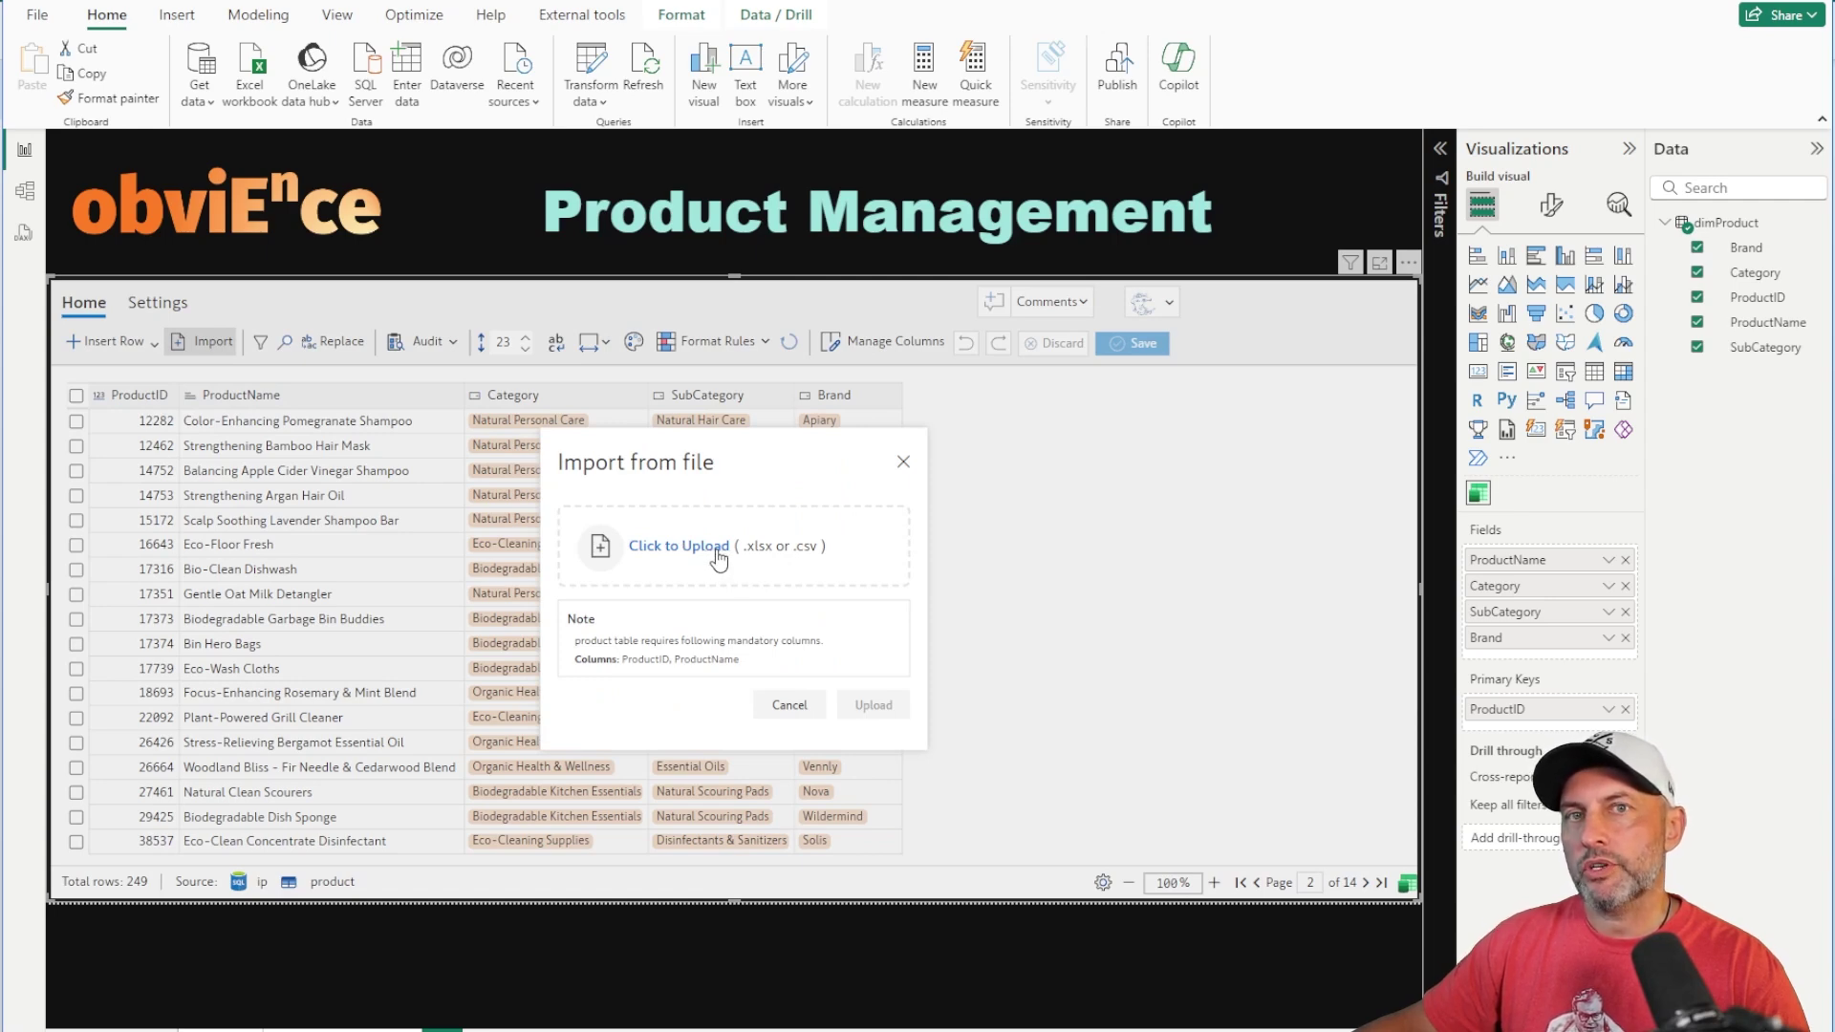
{"action": "left_click", "coordinate": [793, 705]}
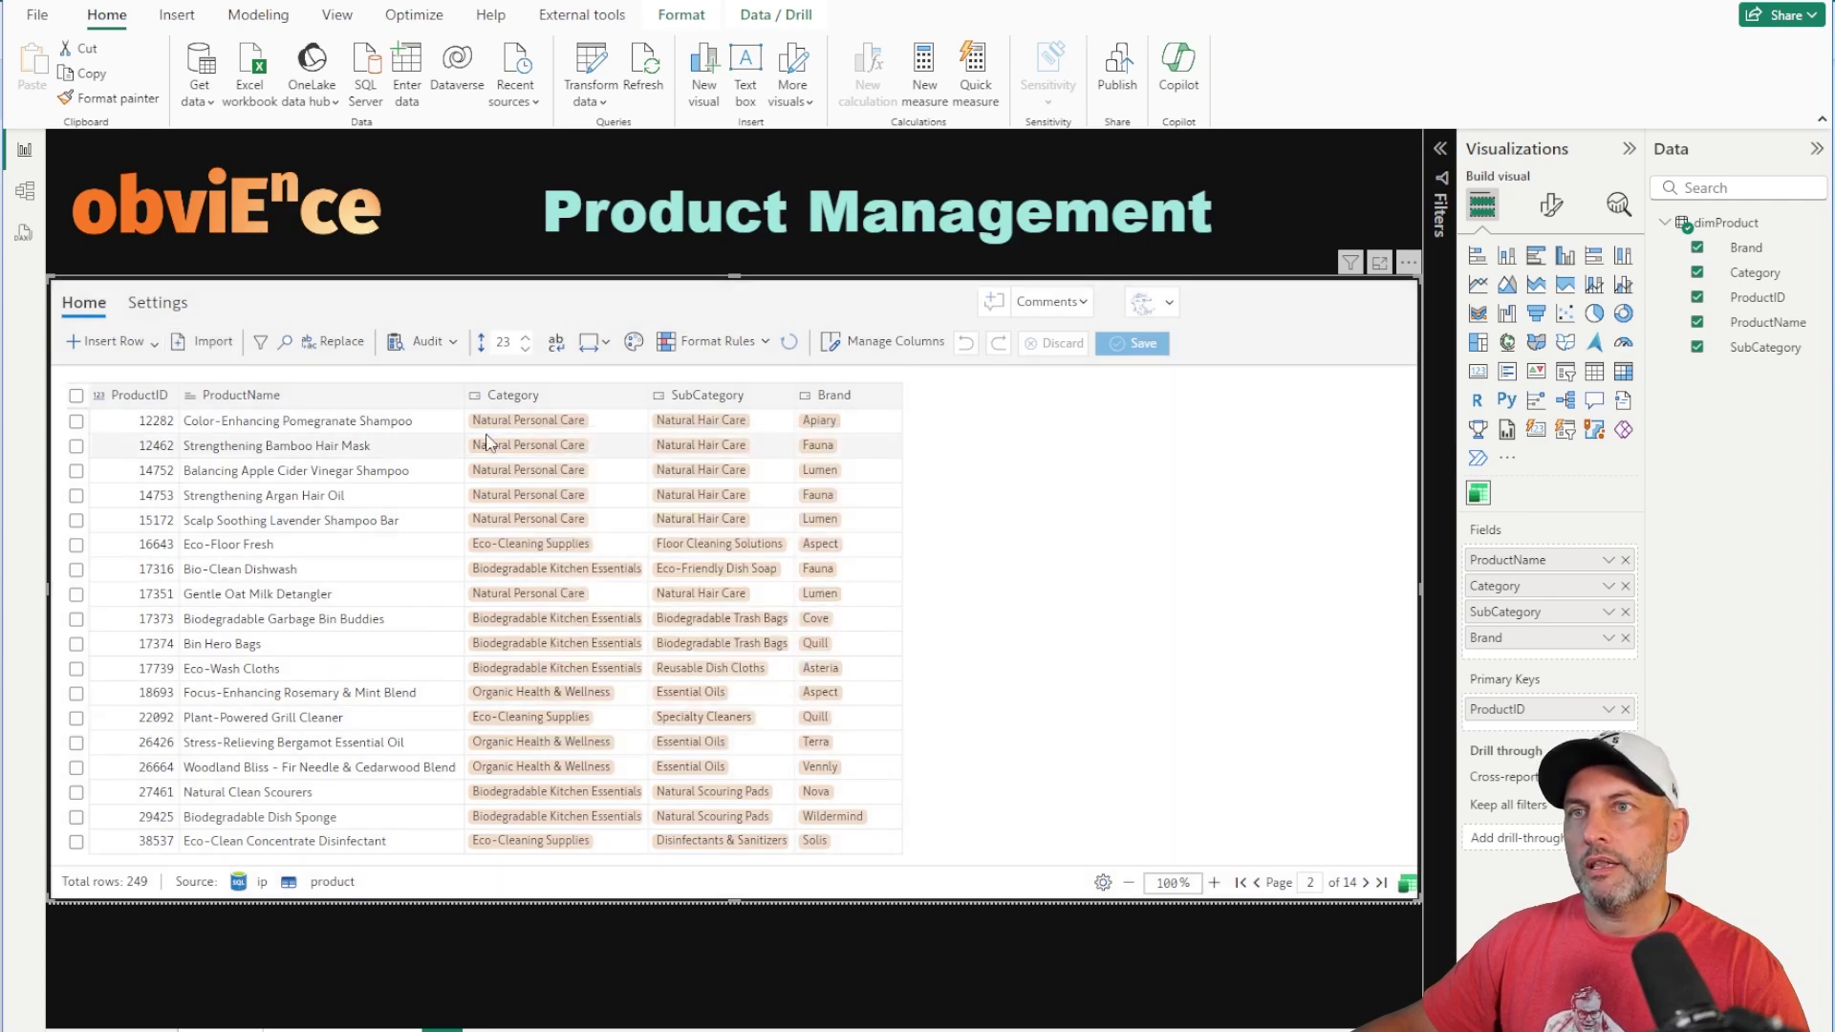
{"action": "left_click", "coordinate": [349, 347]}
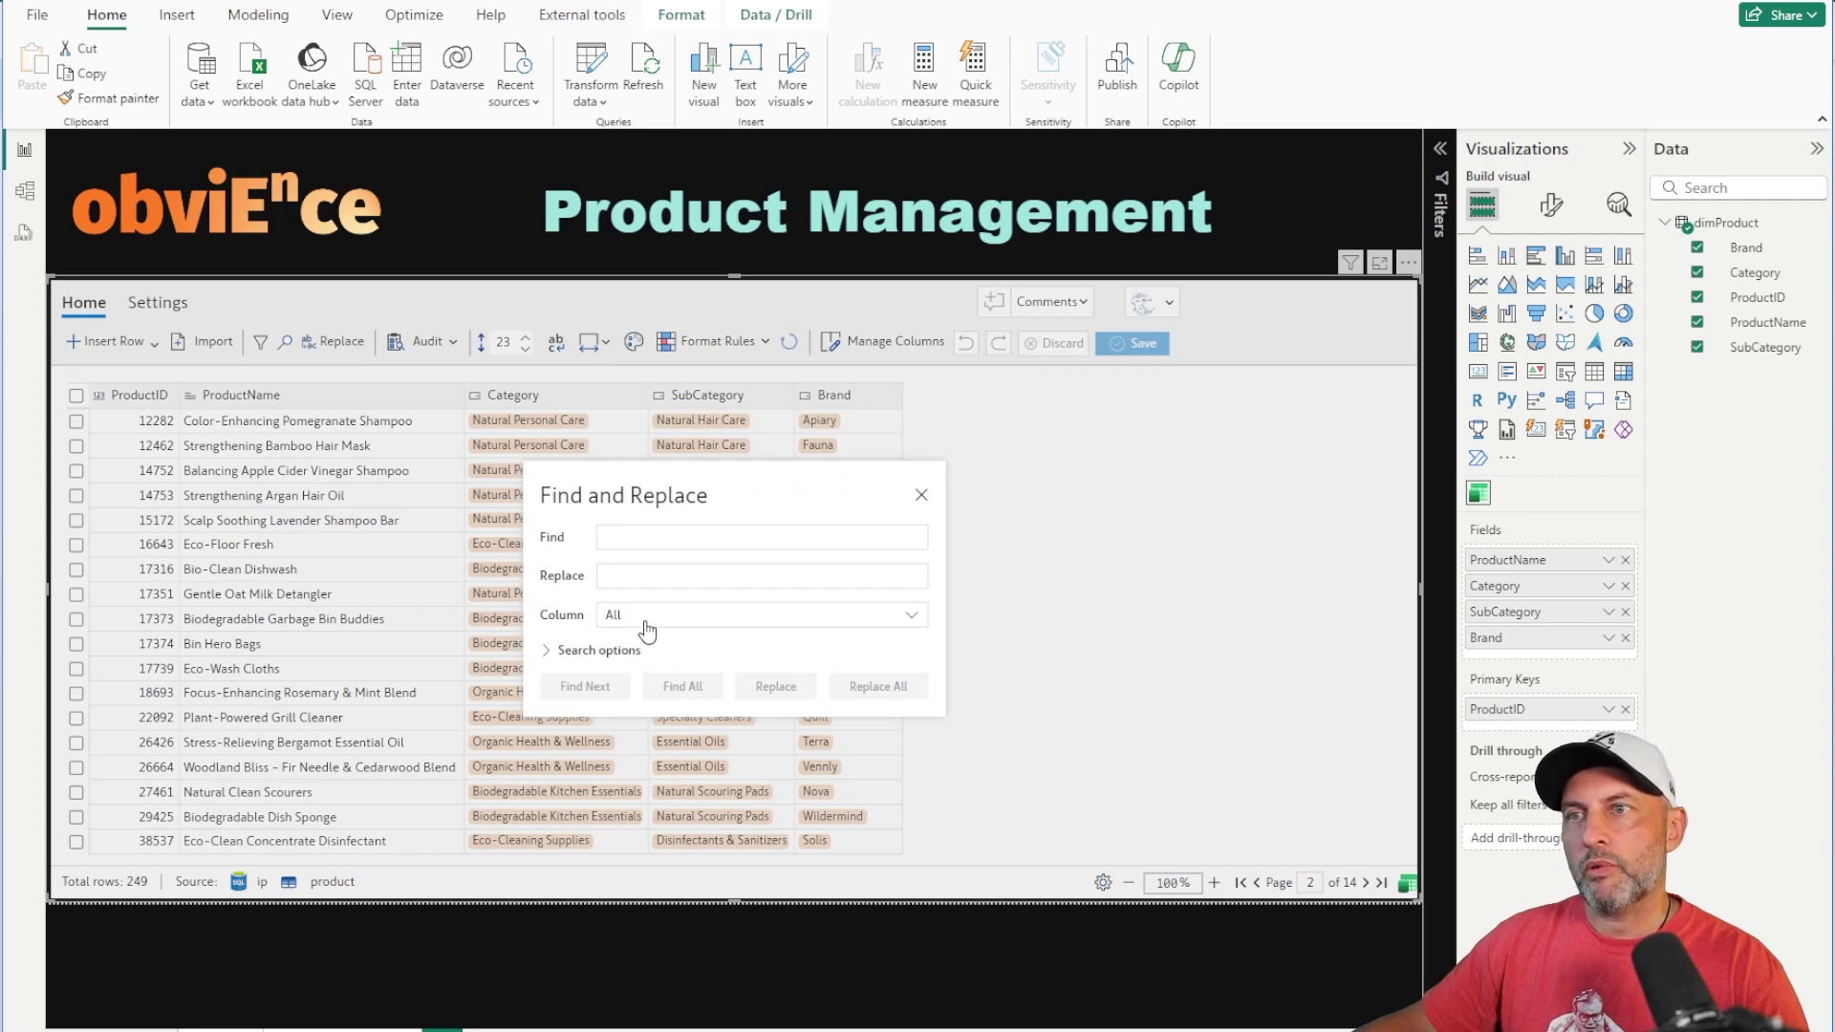
{"action": "left_click", "coordinate": [921, 496]}
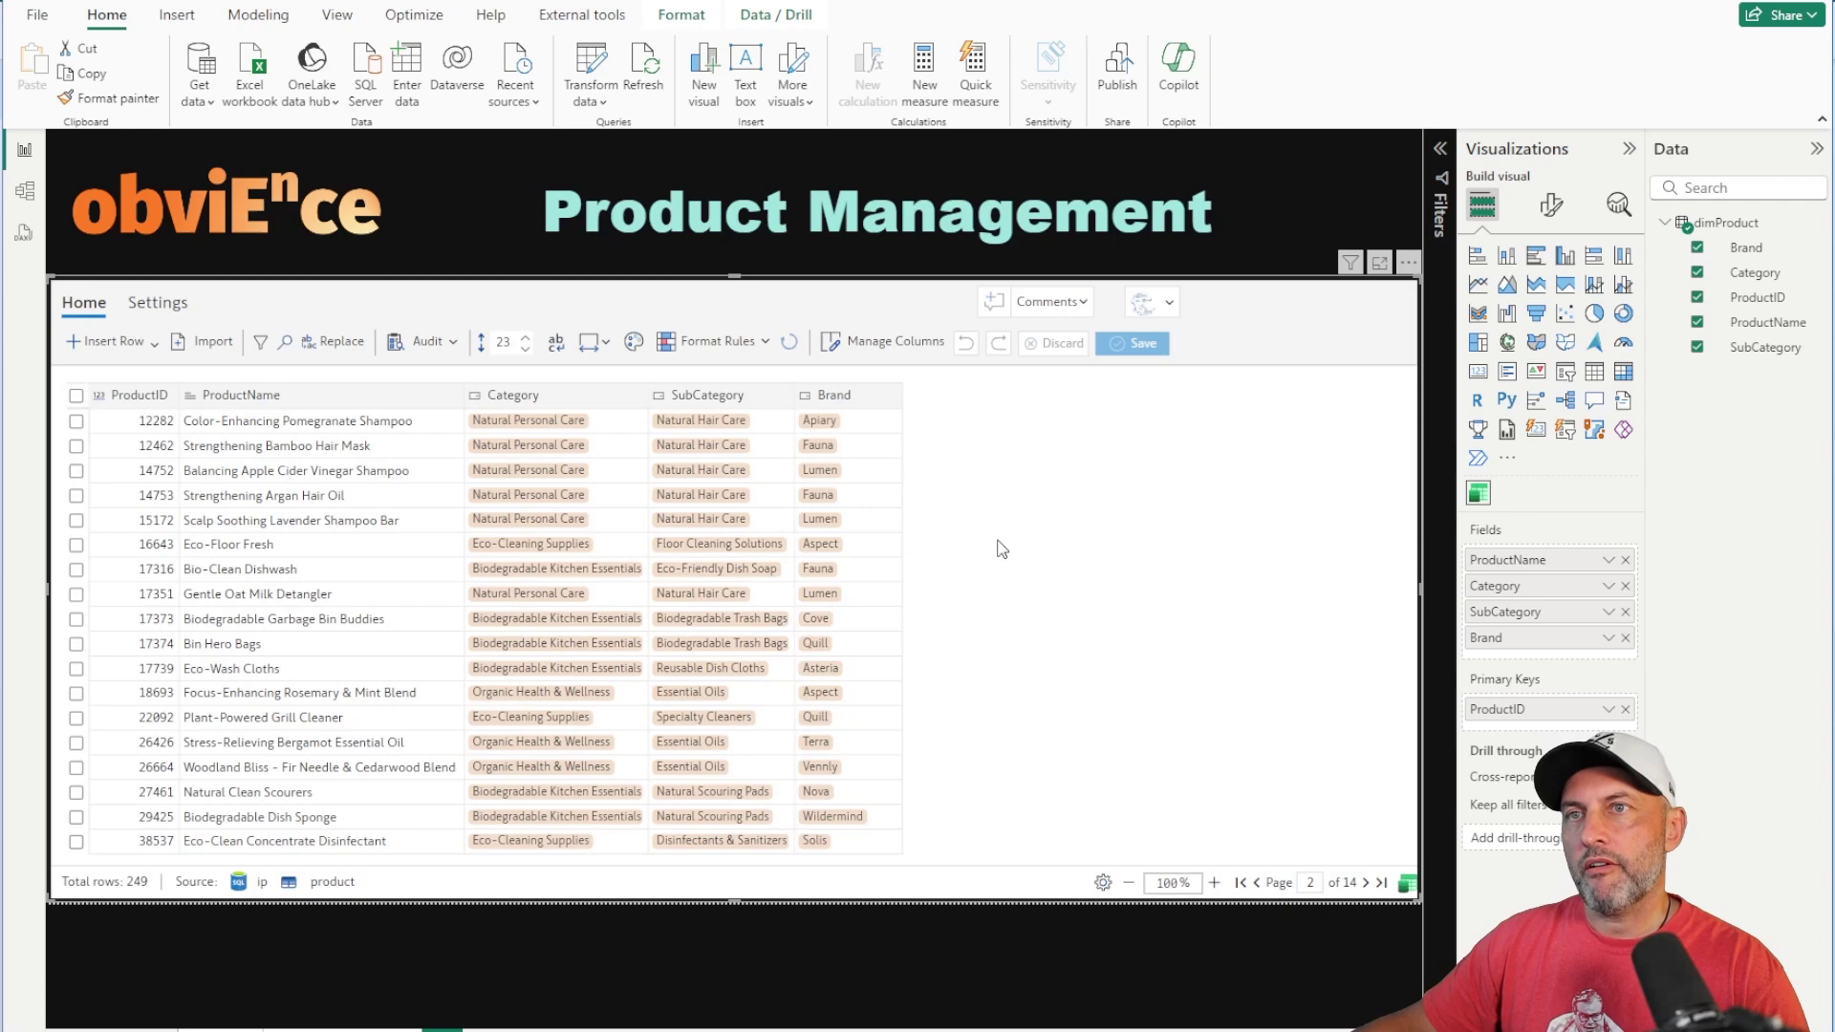
Filter the grid to Brand Lumen, then remove all filters and open Manage Columns
{"action": "left_click", "coordinate": [260, 343]}
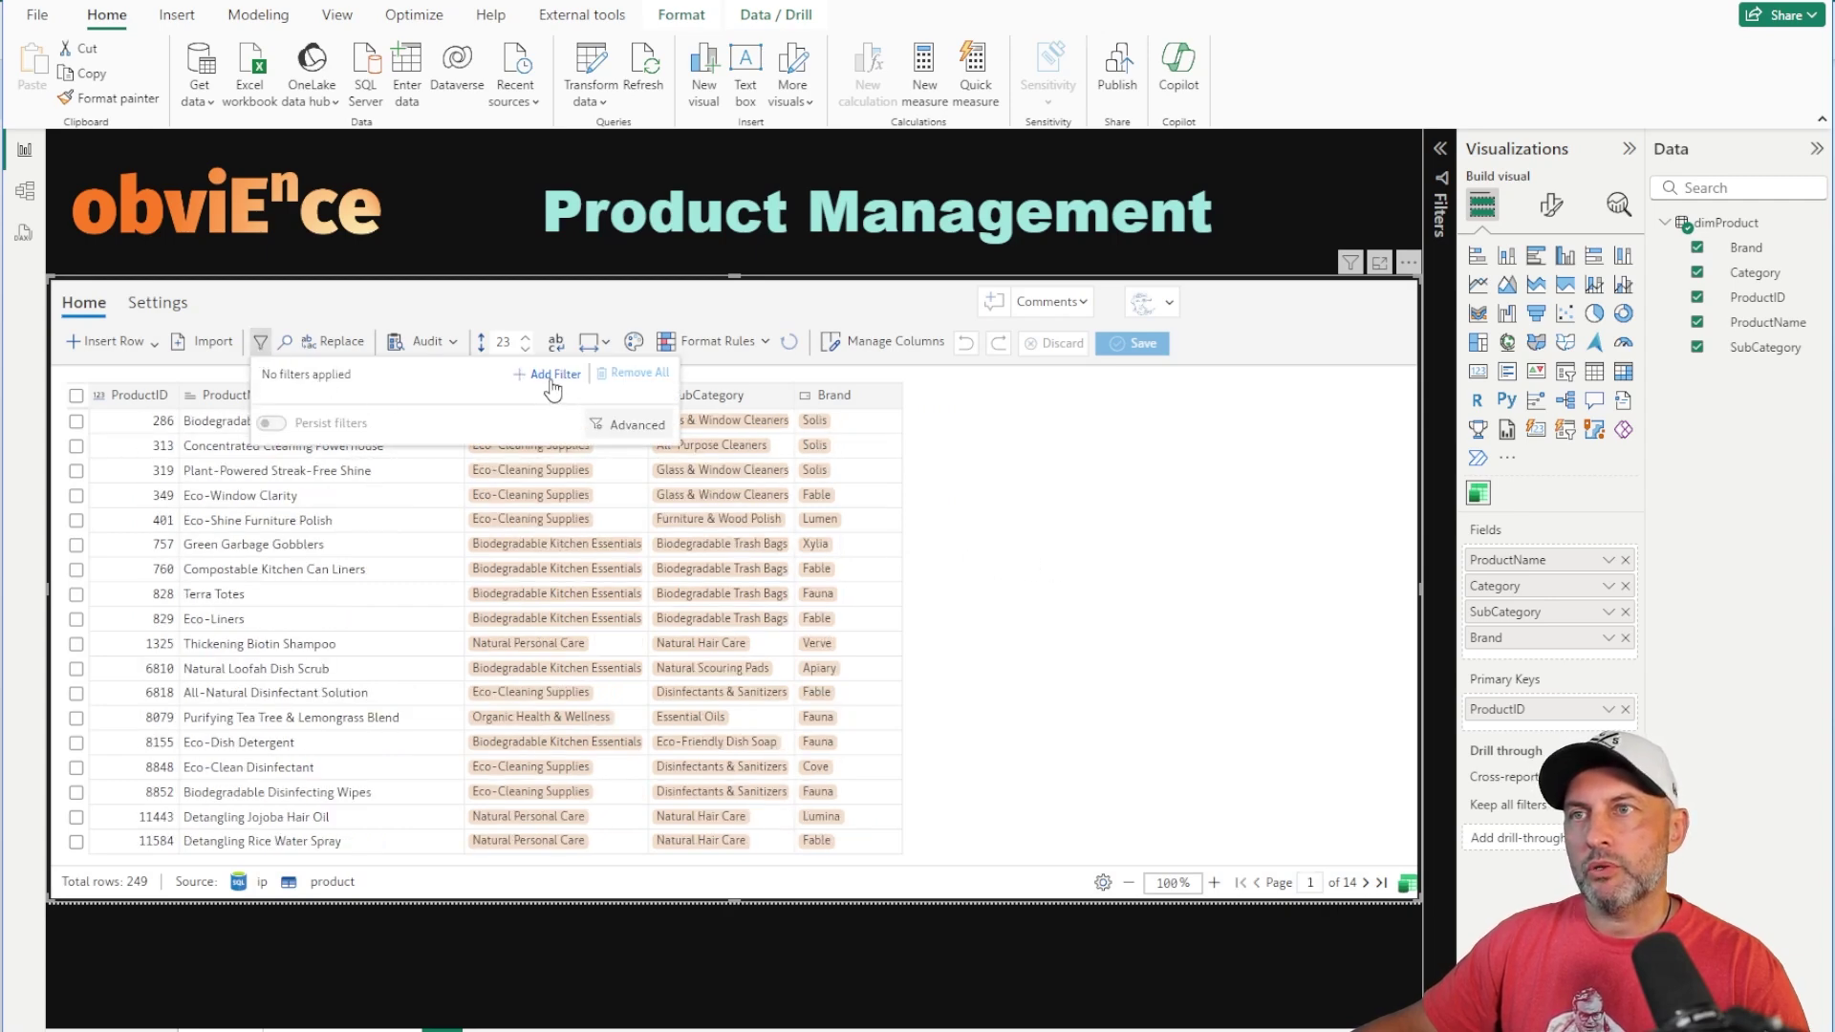
{"action": "left_click", "coordinate": [356, 421]}
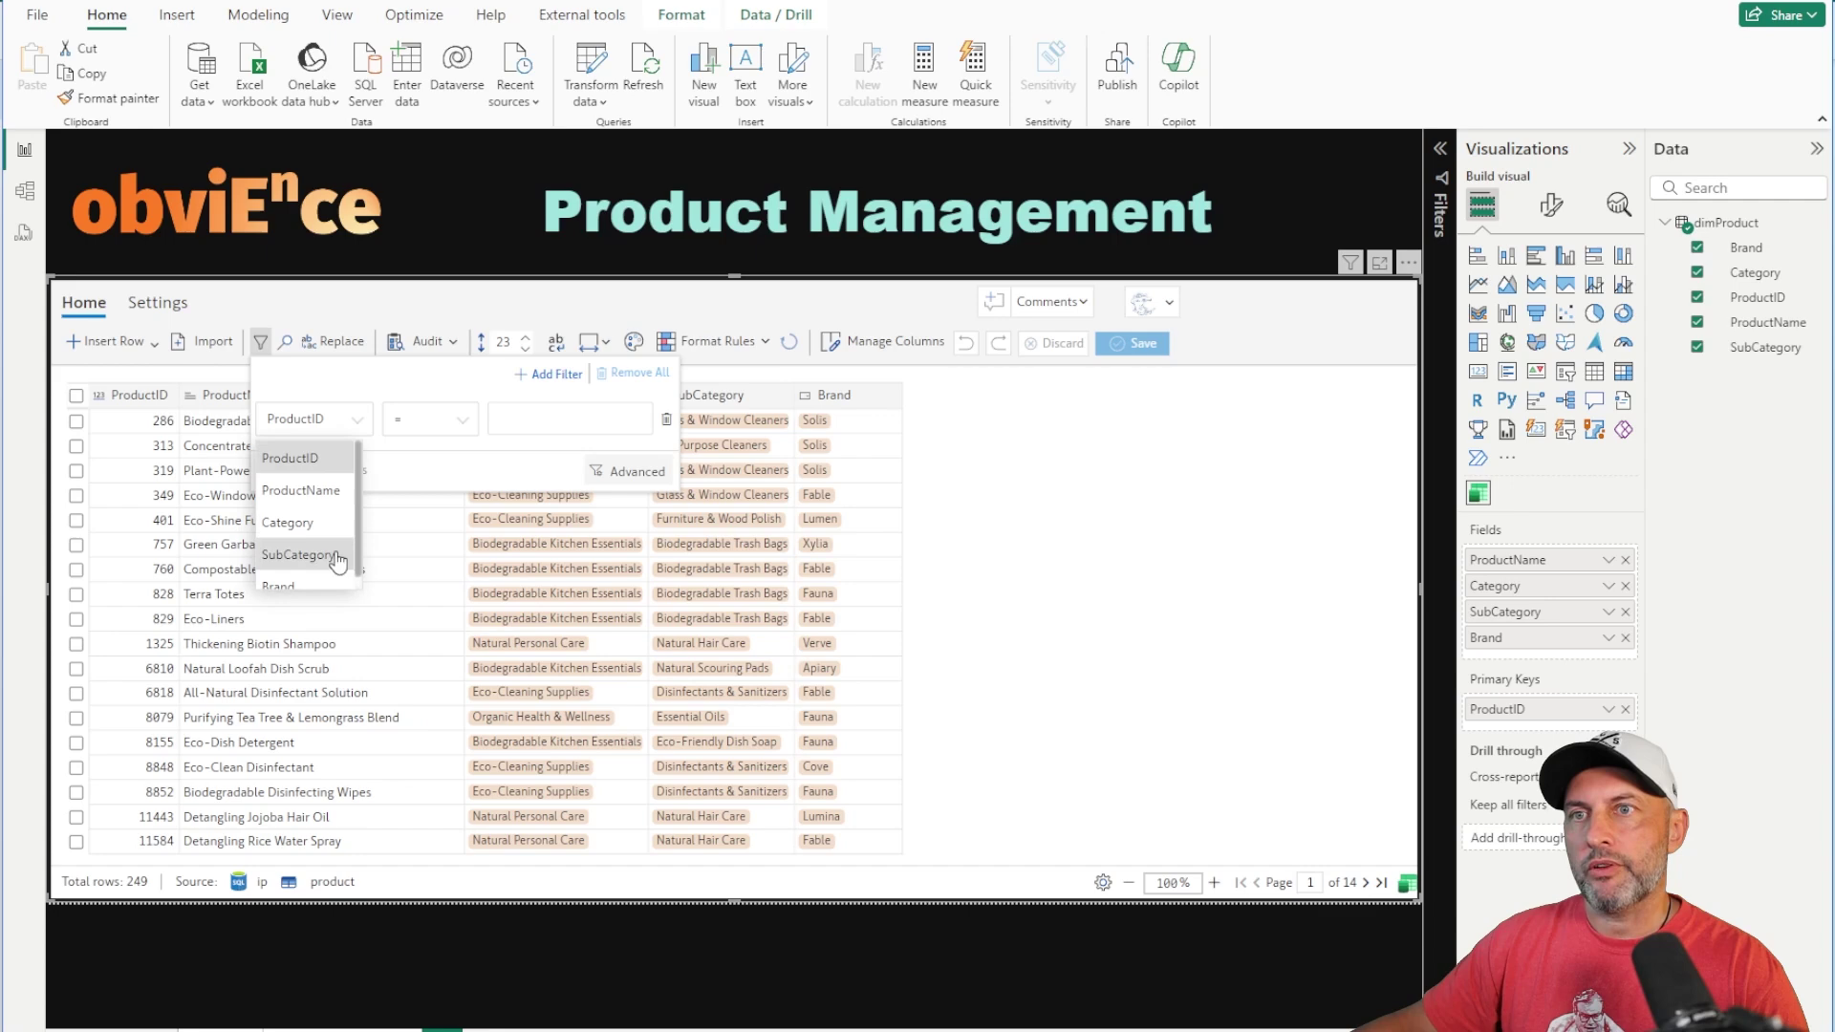
{"action": "left_click", "coordinate": [299, 576]}
{"action": "left_click", "coordinate": [571, 422]}
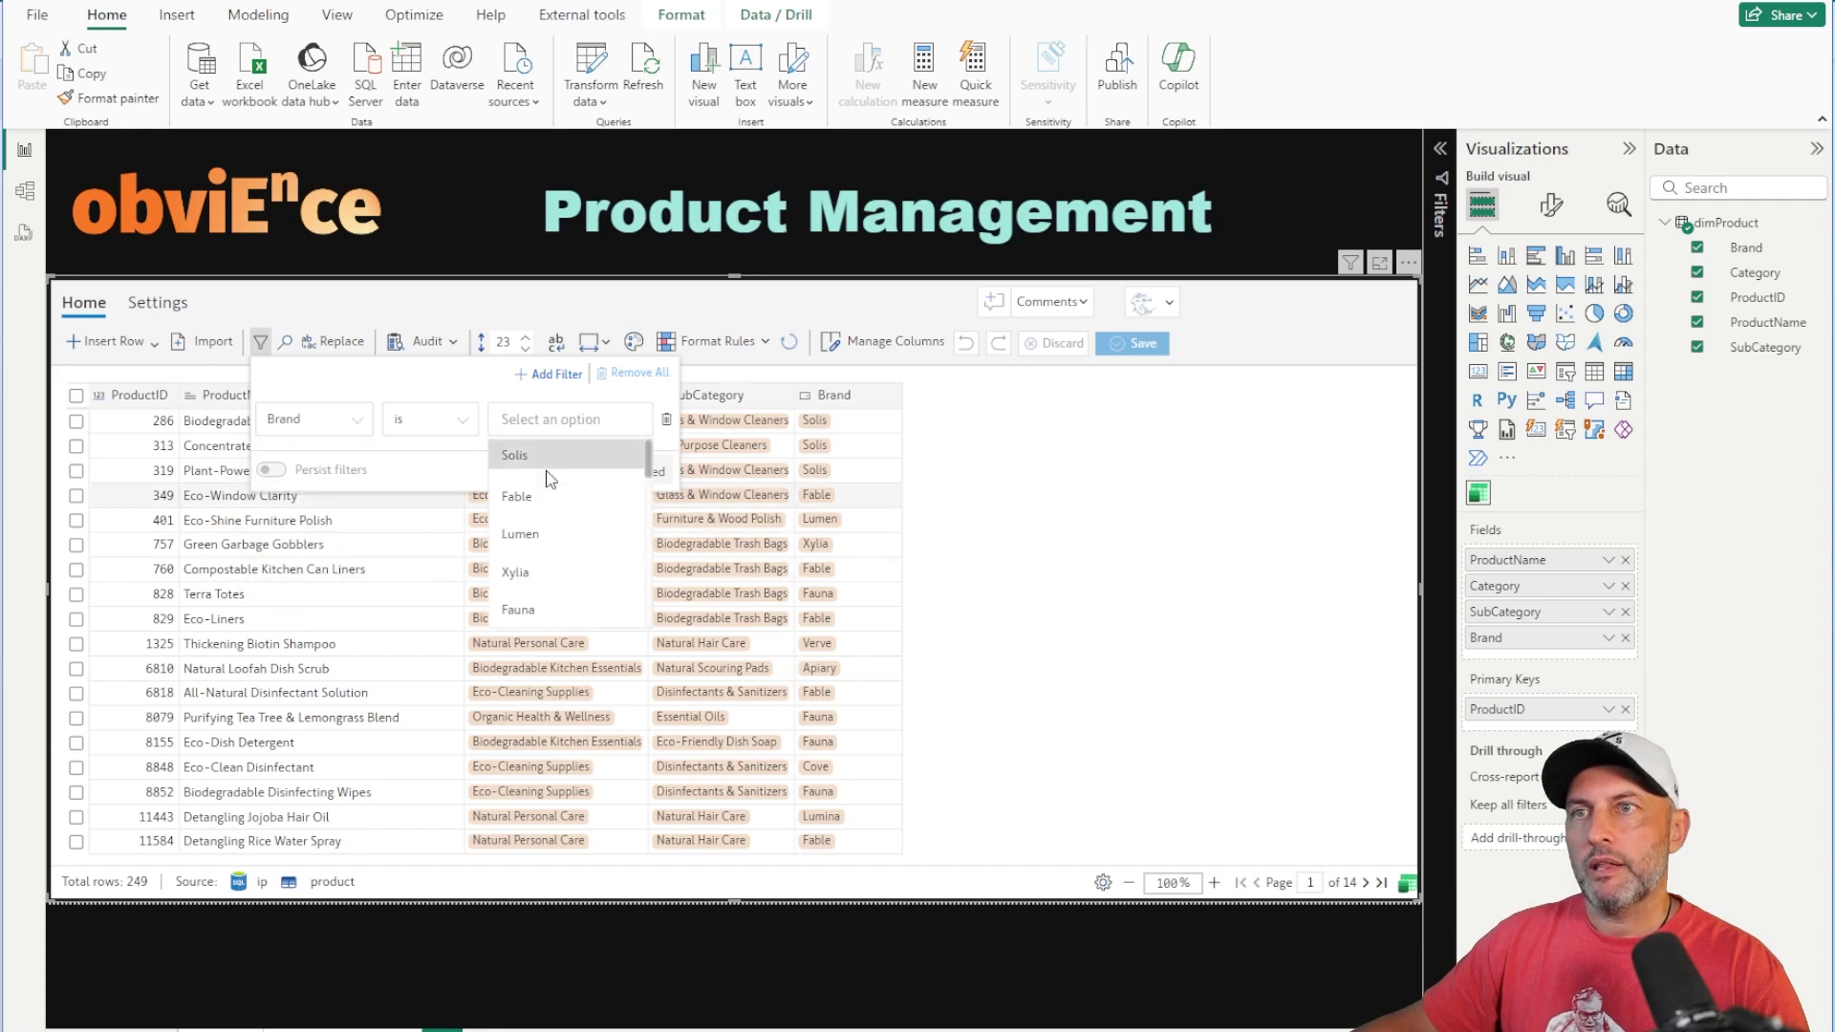
{"action": "left_click", "coordinate": [554, 535]}
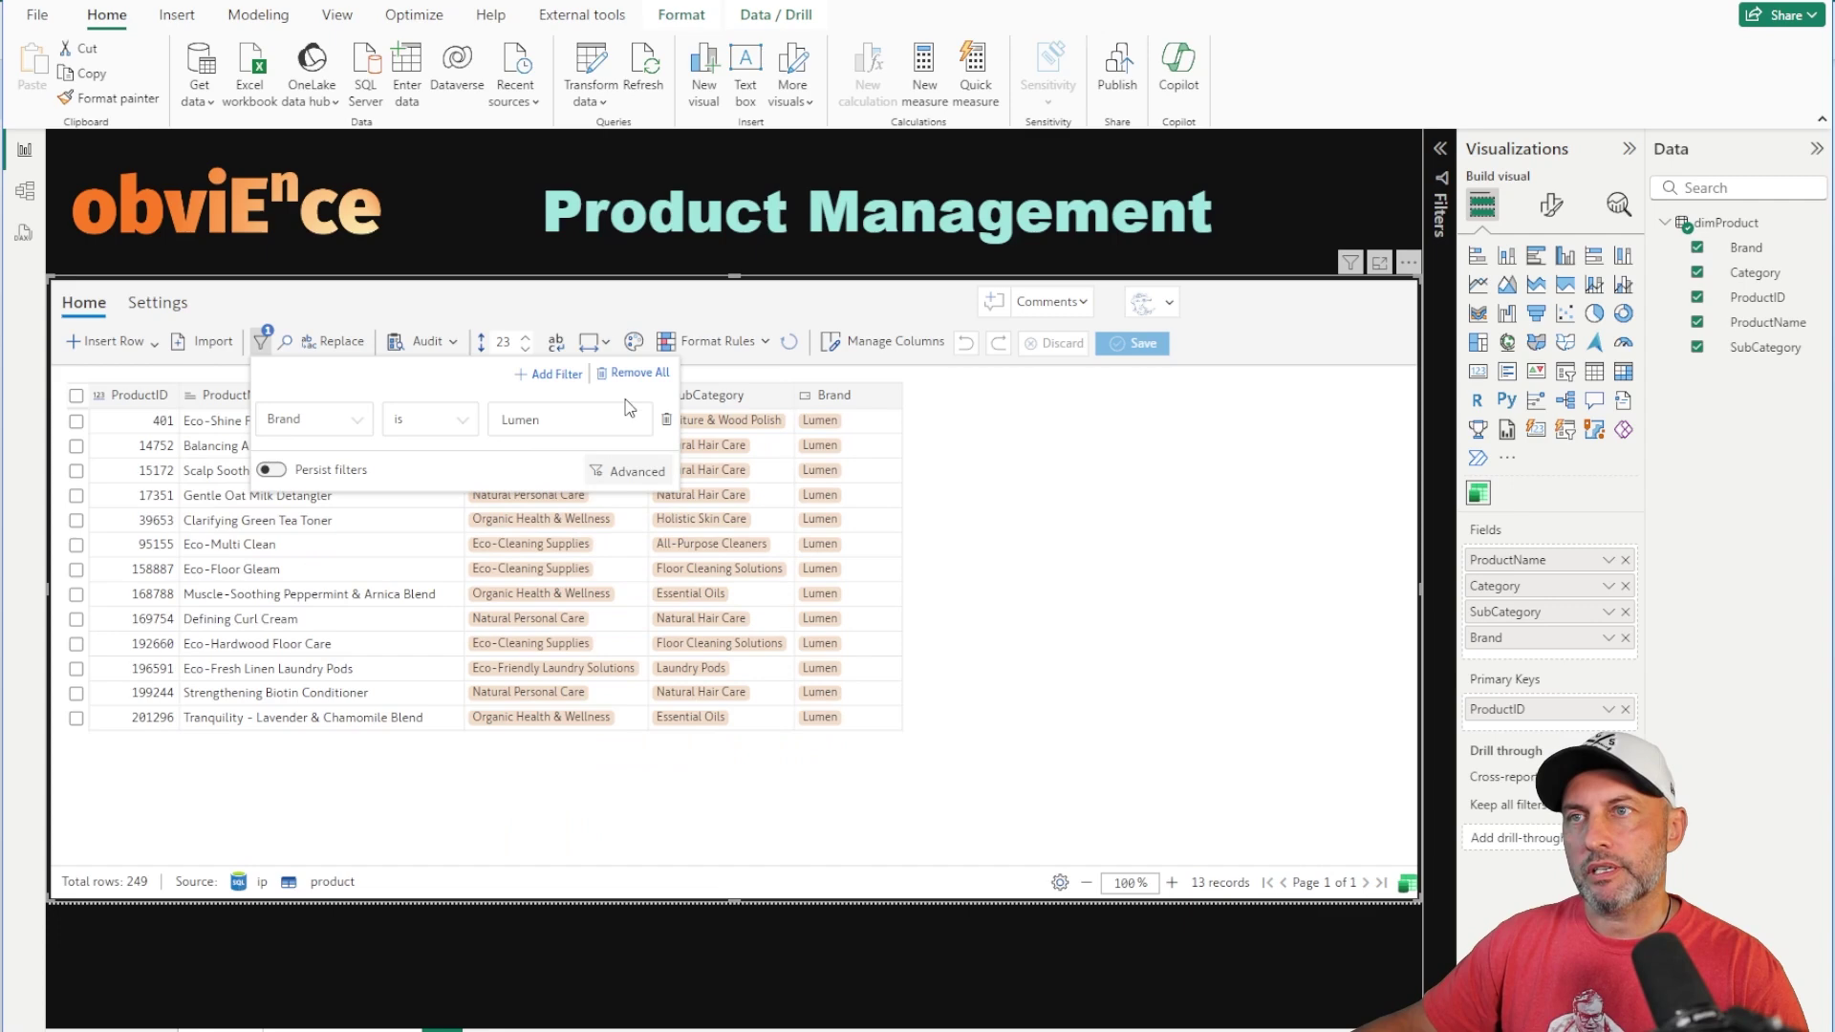
{"action": "left_click", "coordinate": [638, 373]}
{"action": "left_click", "coordinate": [1087, 527]}
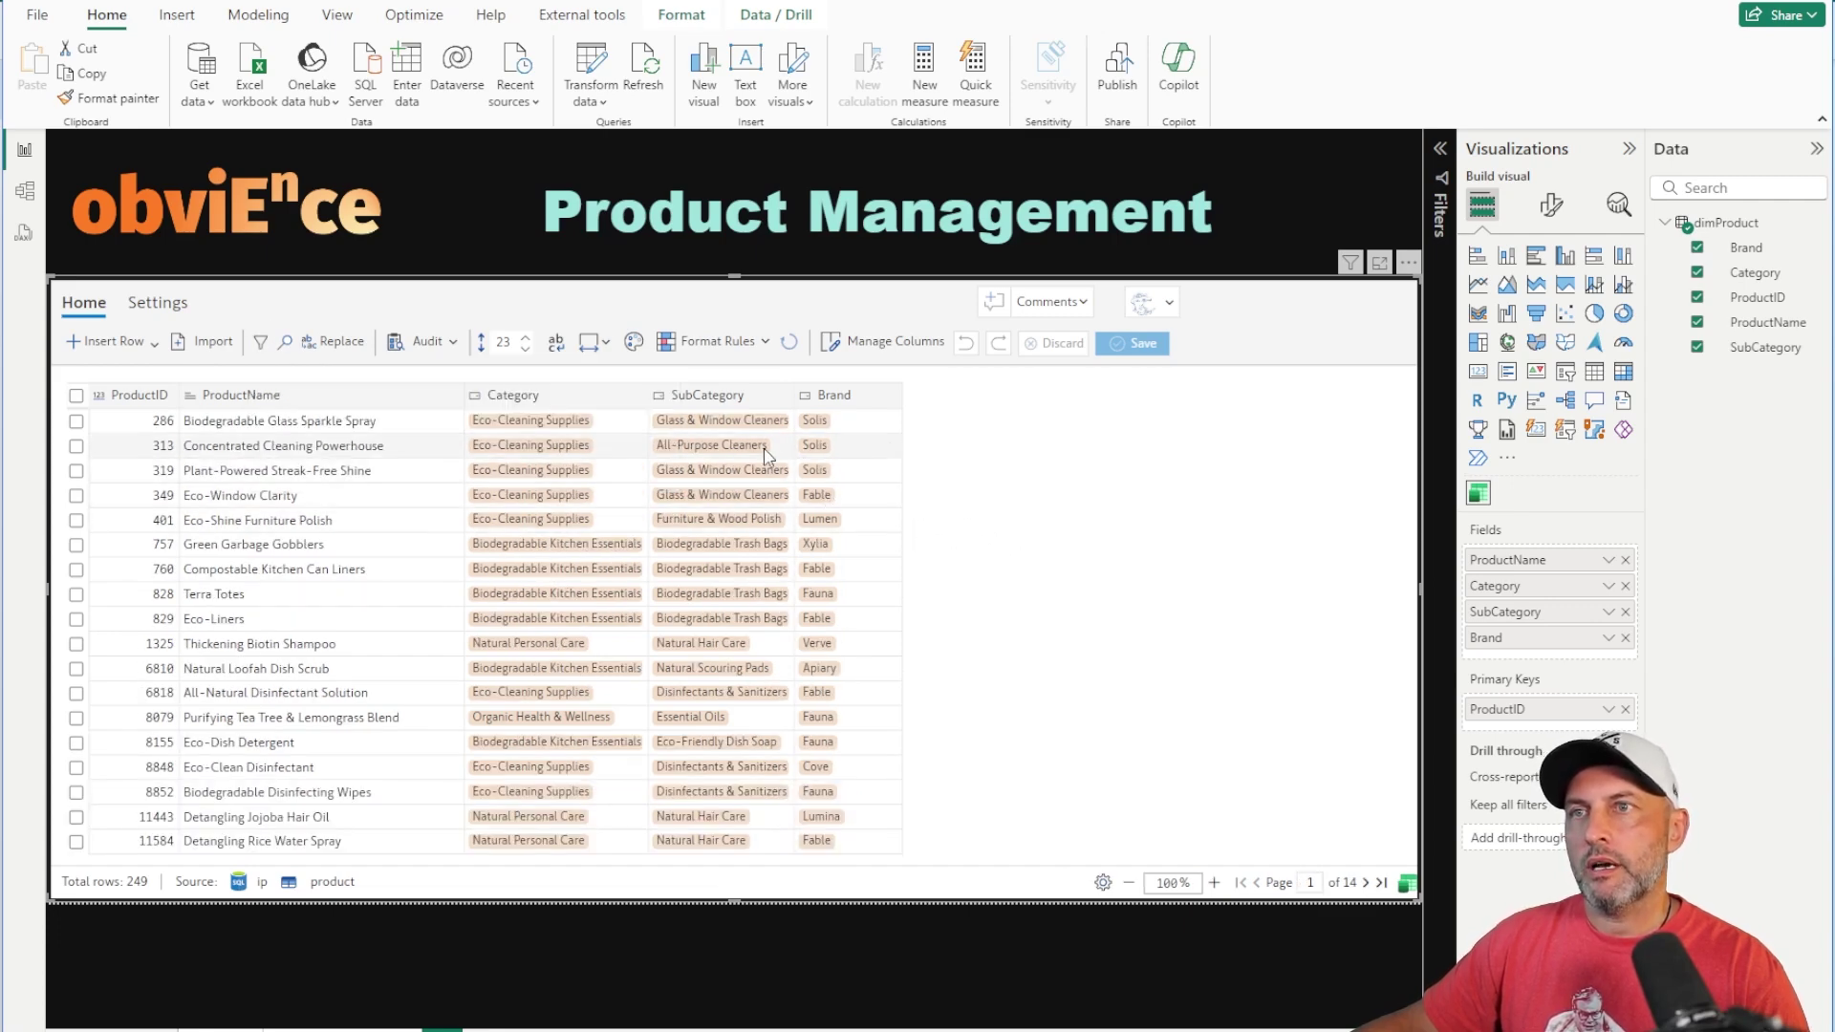
{"action": "left_click", "coordinate": [894, 343]}
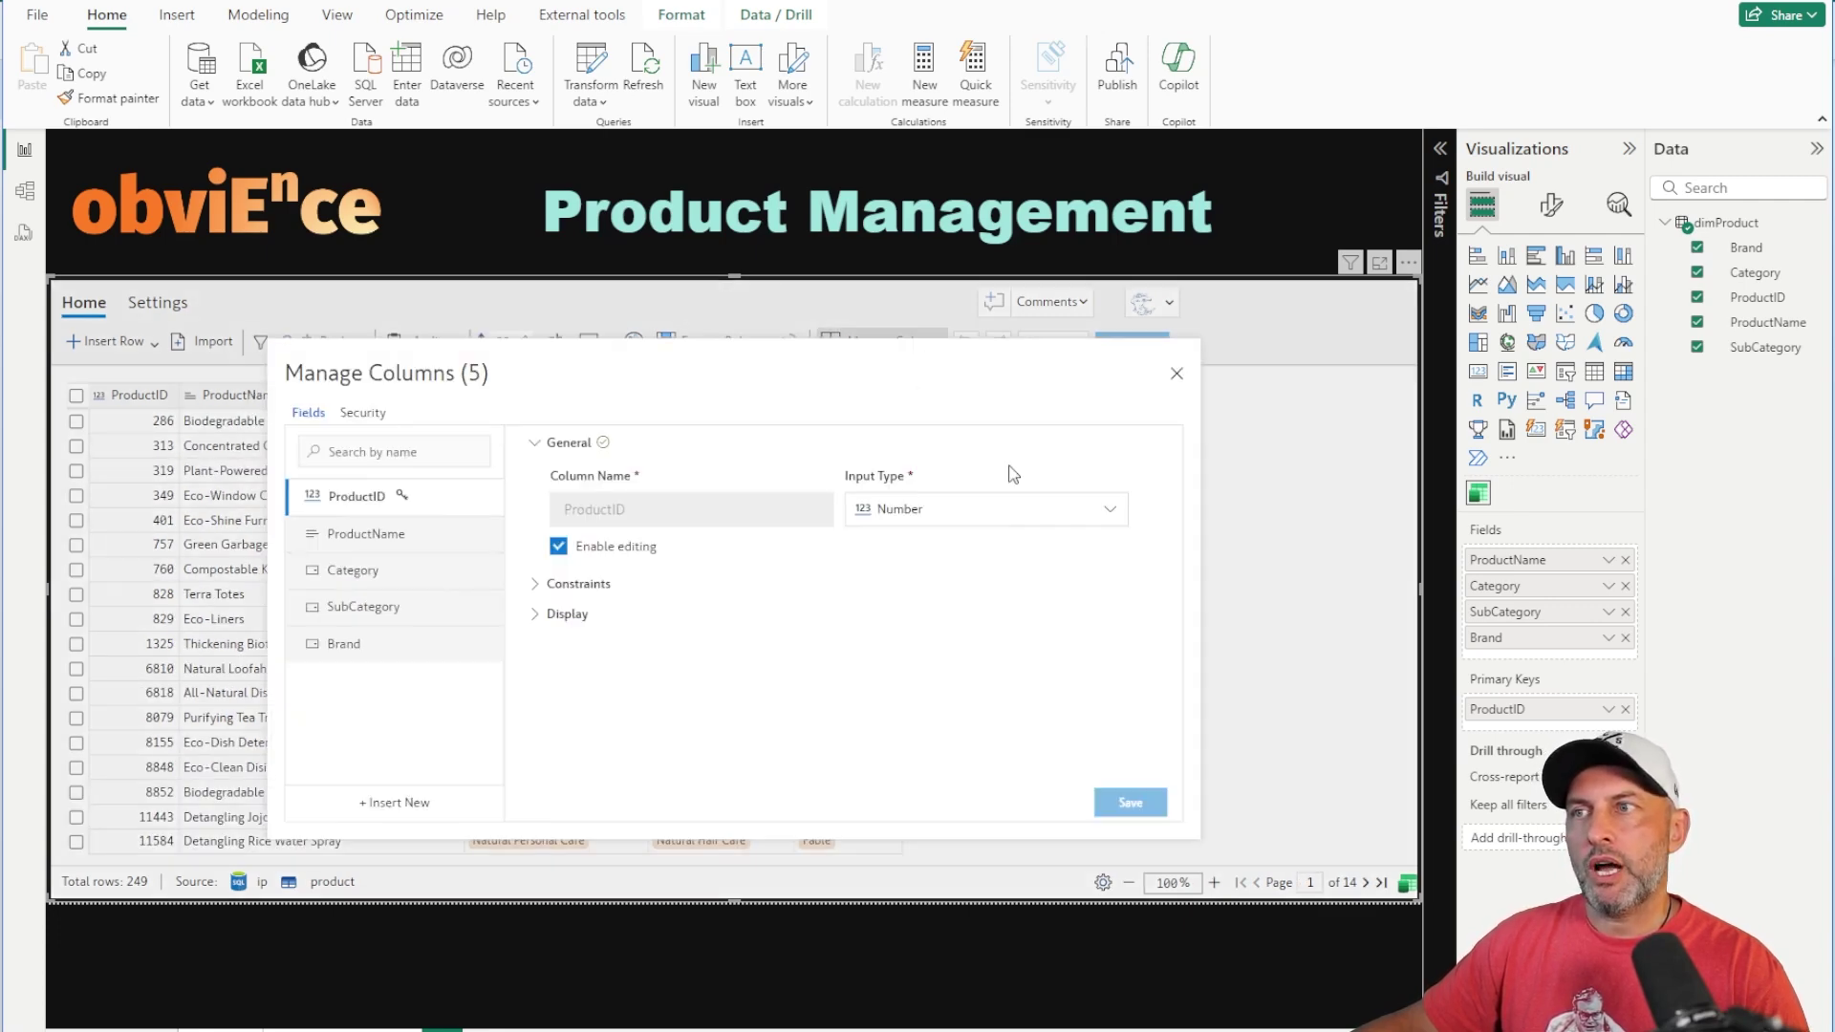
Inspect ProductName's column settings, then Brand's Single Select input type with editing enabled
{"action": "left_click", "coordinate": [398, 536]}
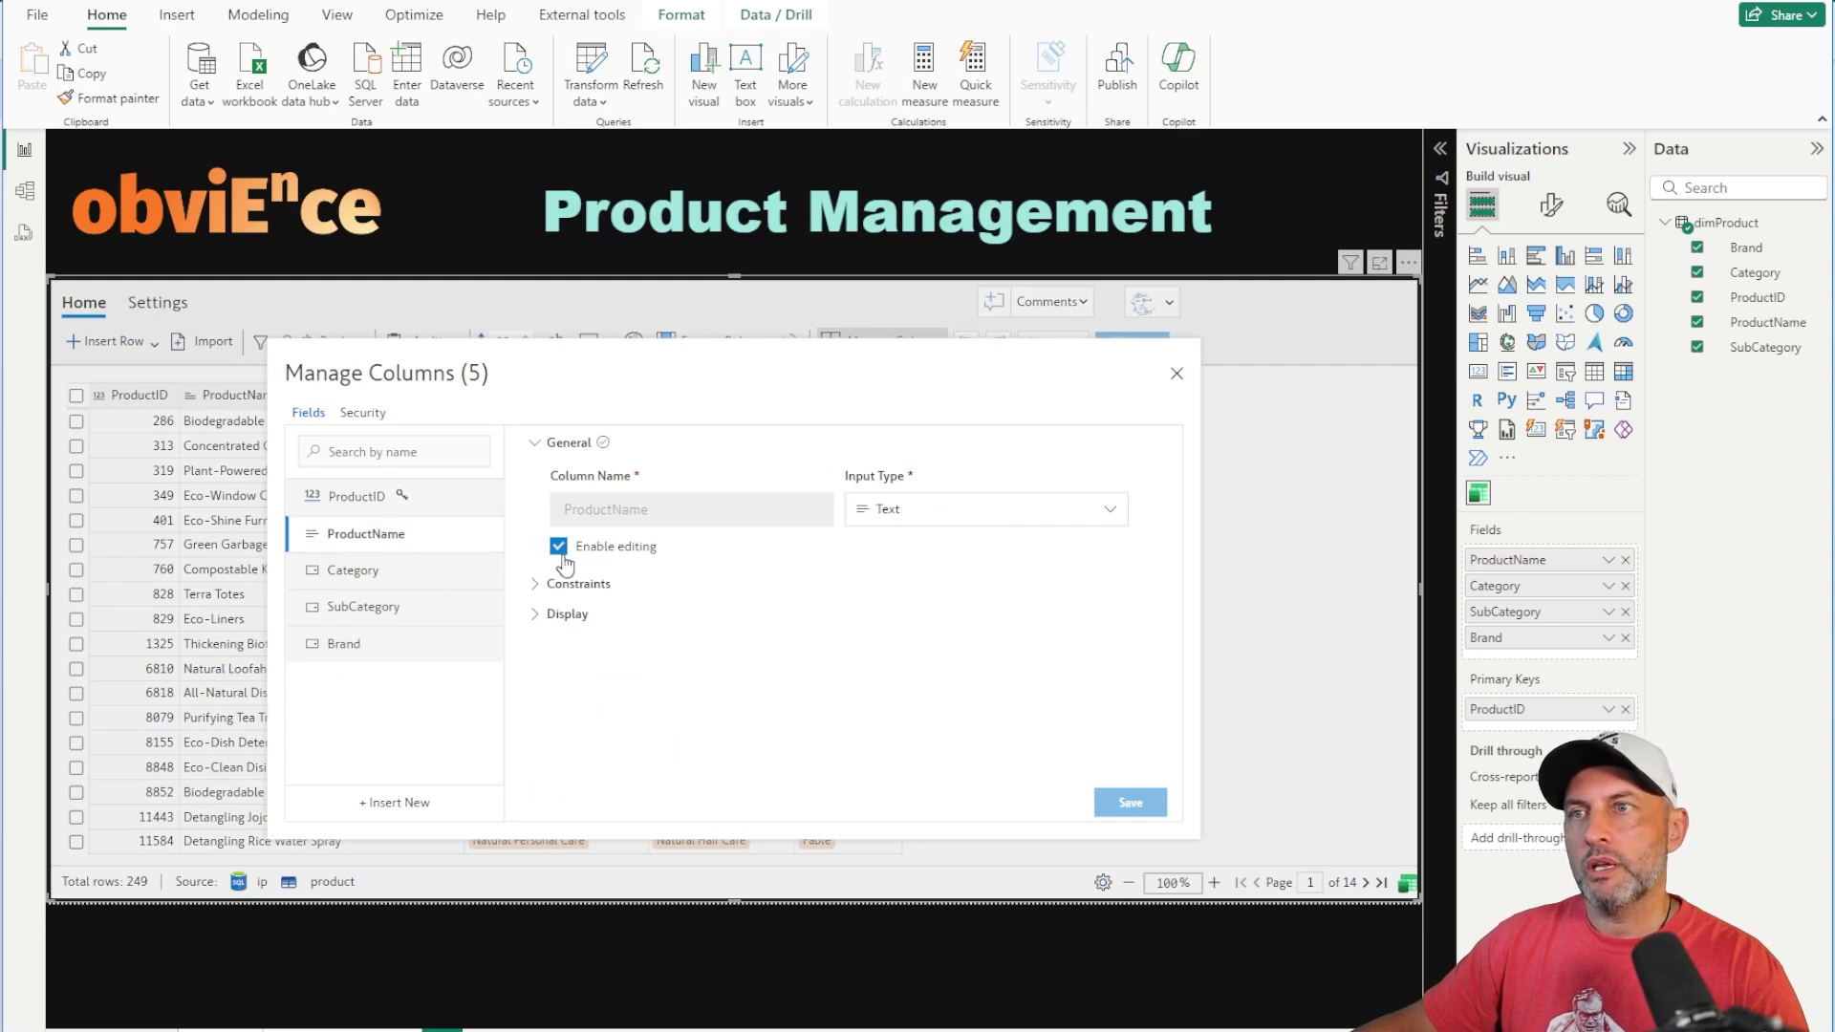
{"action": "left_click", "coordinate": [420, 648]}
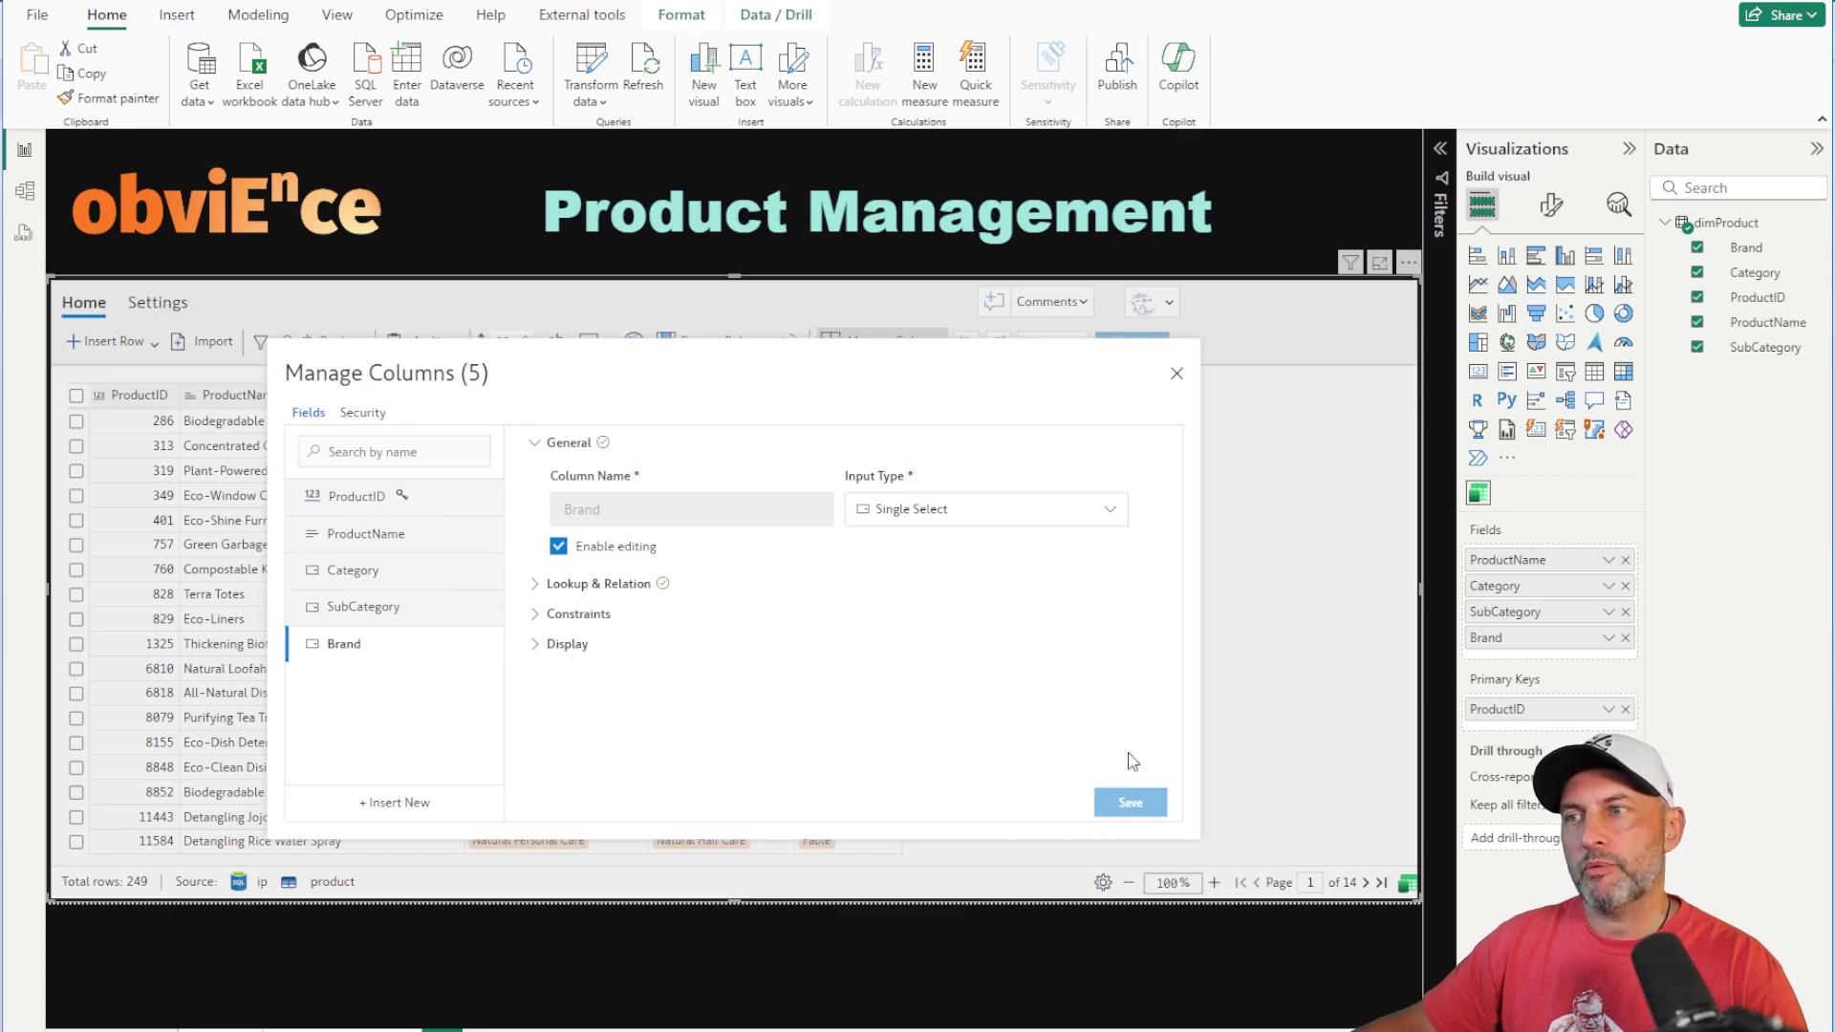
Close Manage Columns and pick Haven in the Brand cells of products 286 and 6818
{"action": "left_click", "coordinate": [1177, 374]}
{"action": "left_click", "coordinate": [847, 421]}
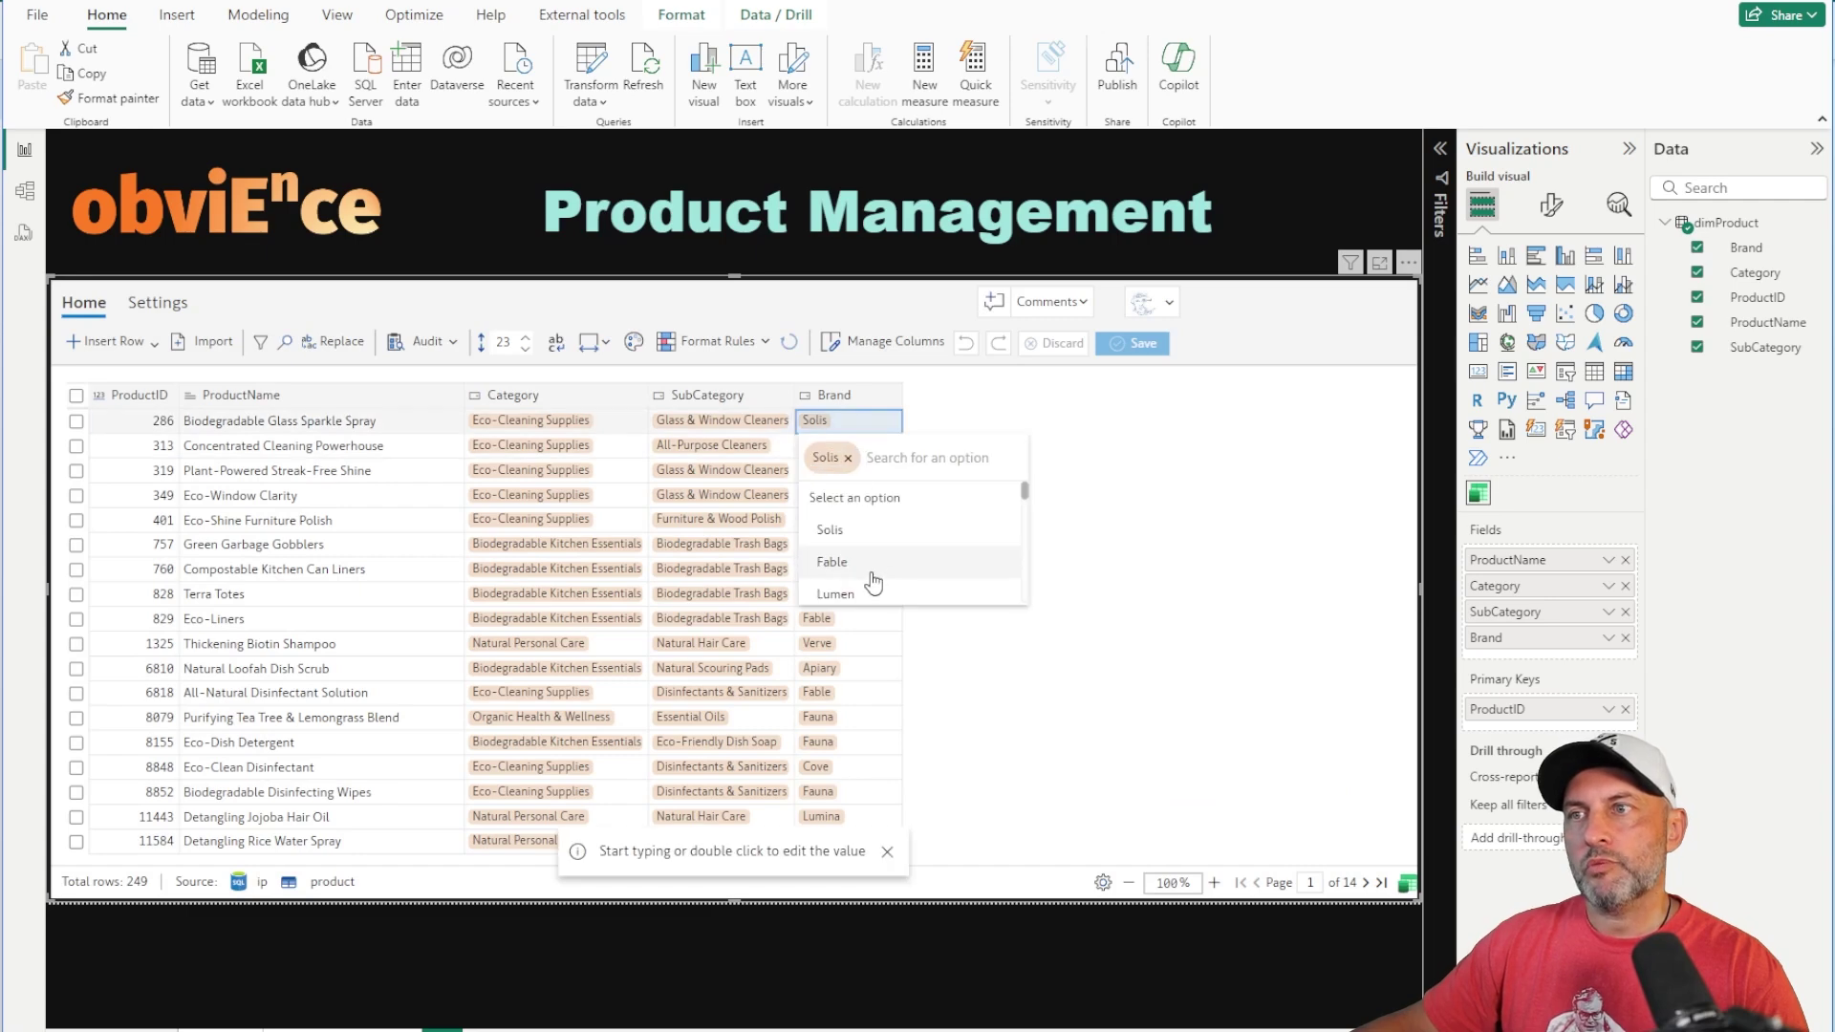
{"action": "scroll", "coordinate": [874, 574], "scroll_direction": "down", "scroll_amount": 5}
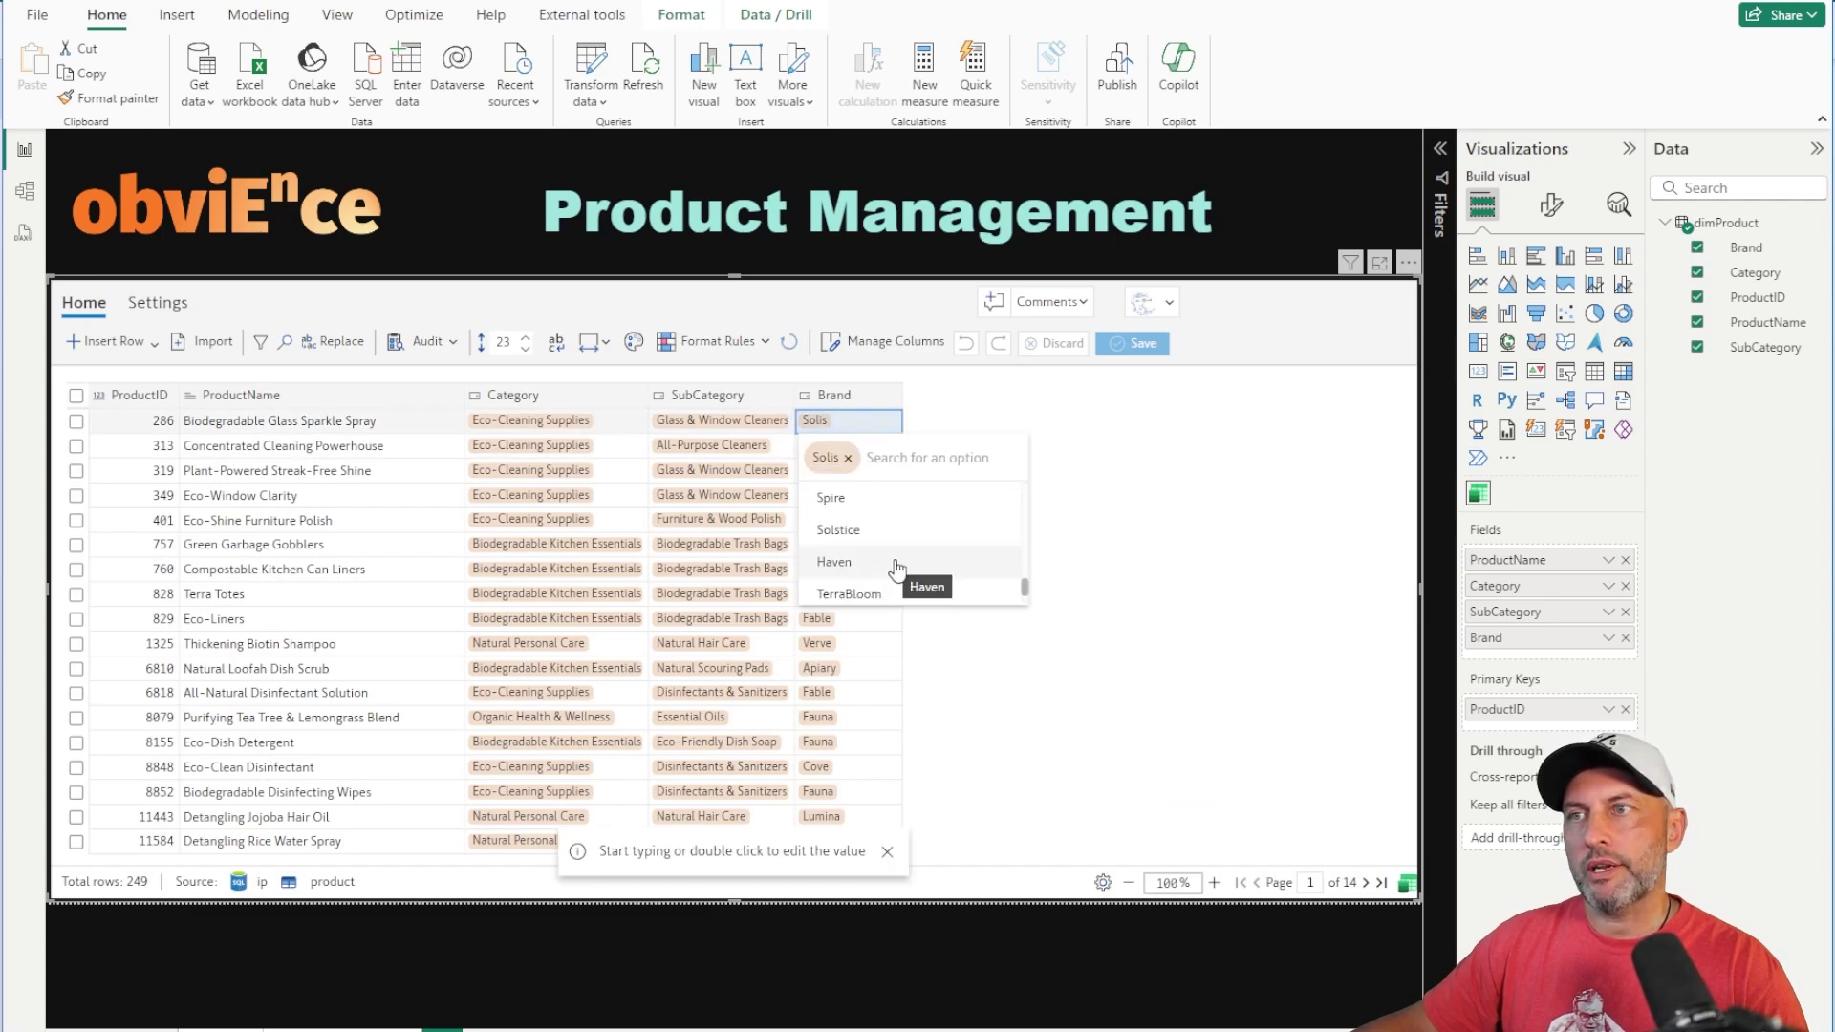
{"action": "left_click", "coordinate": [897, 564]}
{"action": "left_click", "coordinate": [857, 690]}
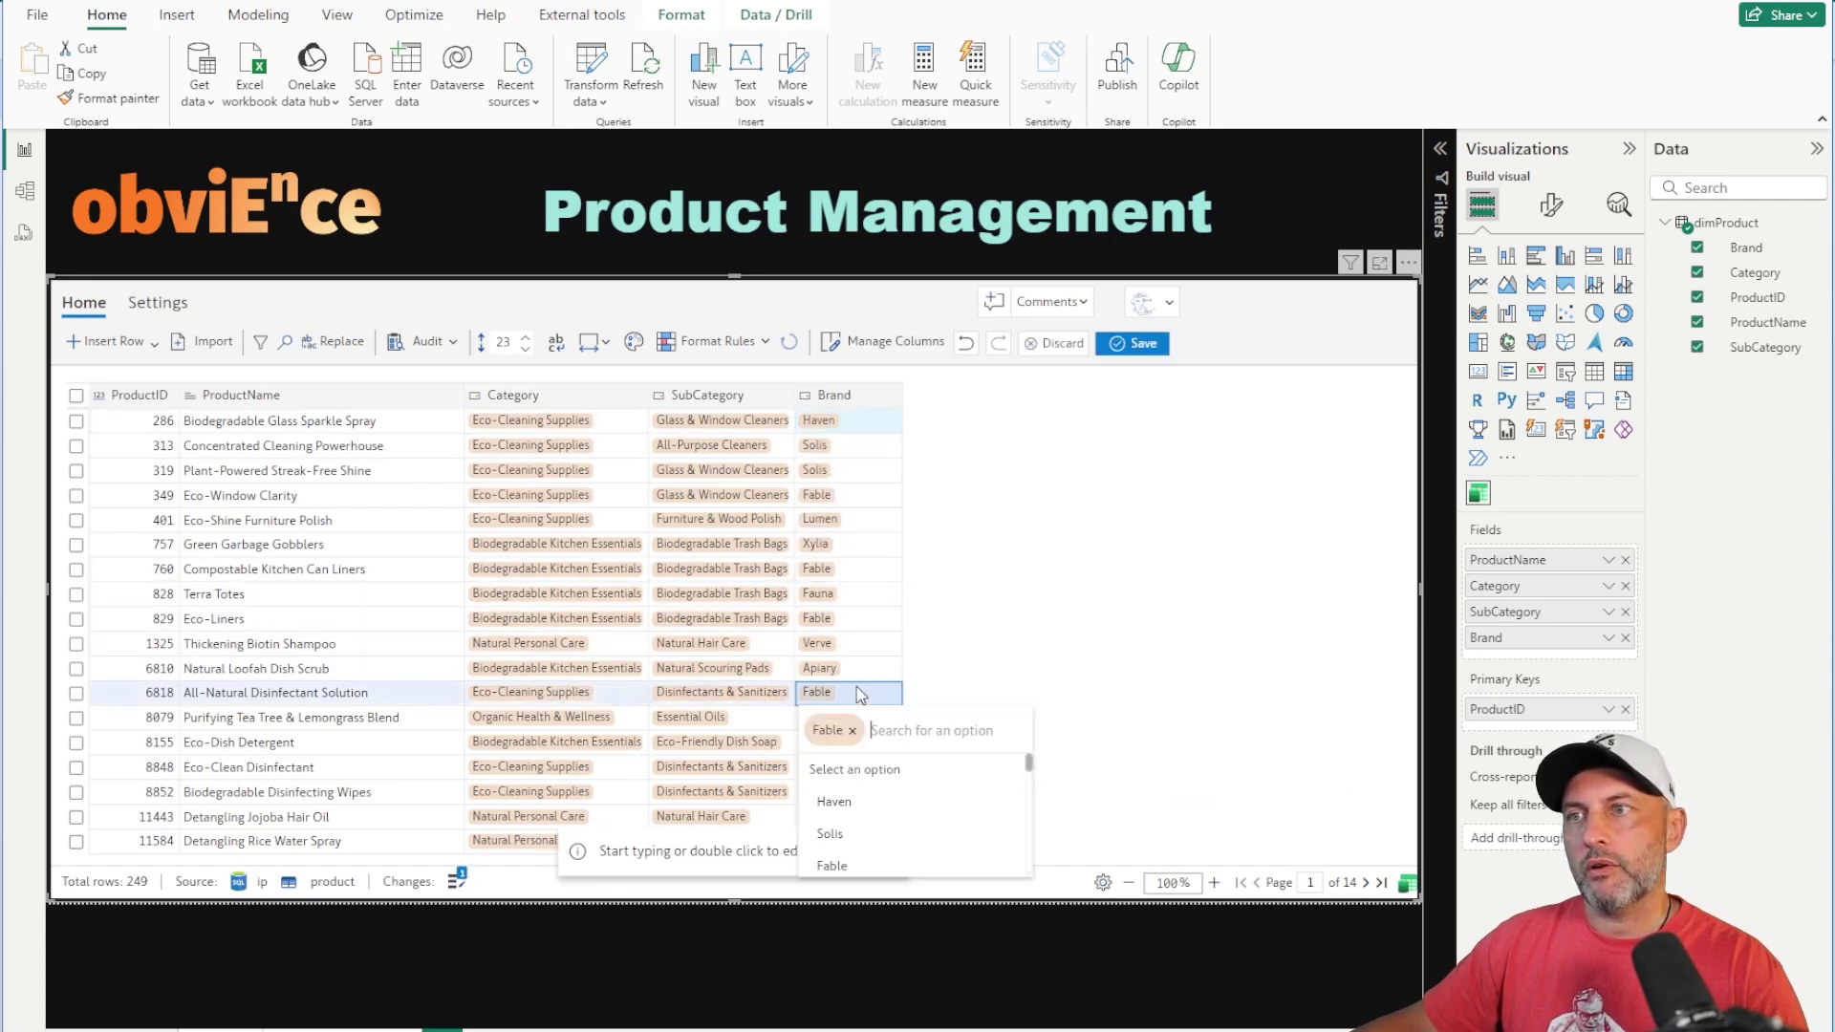
{"action": "left_click", "coordinate": [841, 803]}
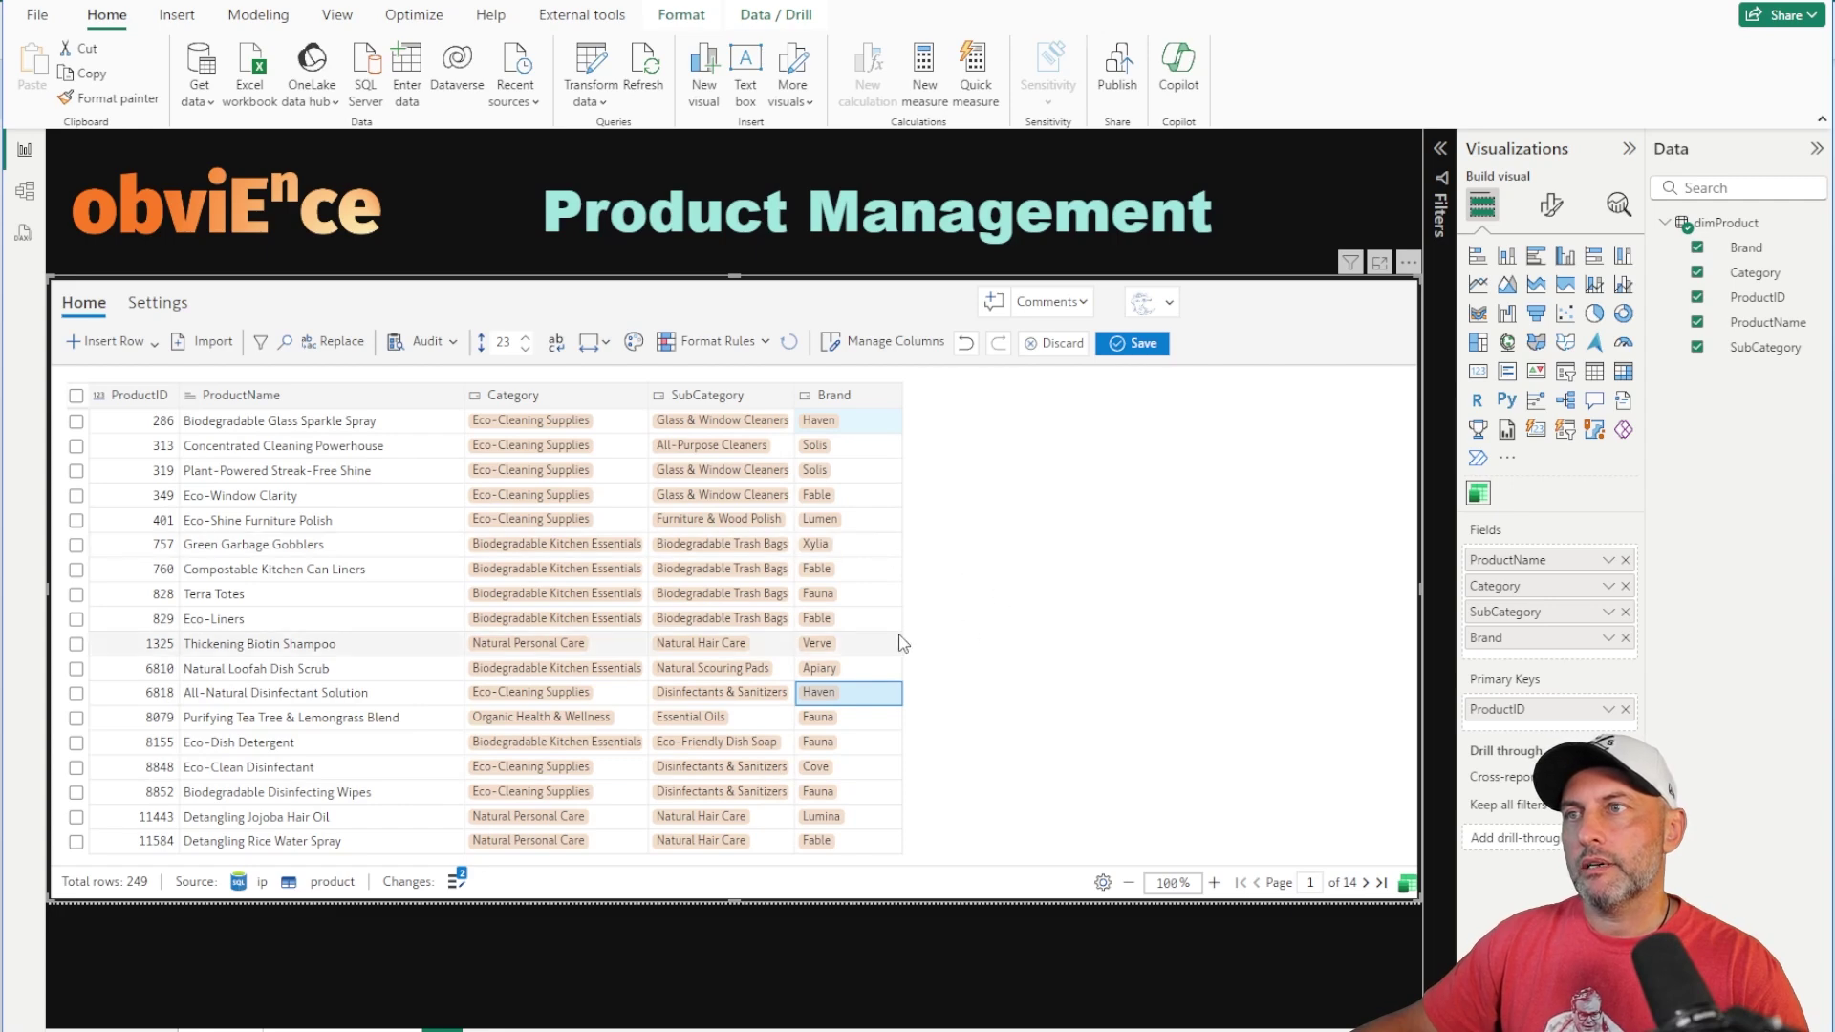
{"action": "left_click", "coordinate": [455, 346]}
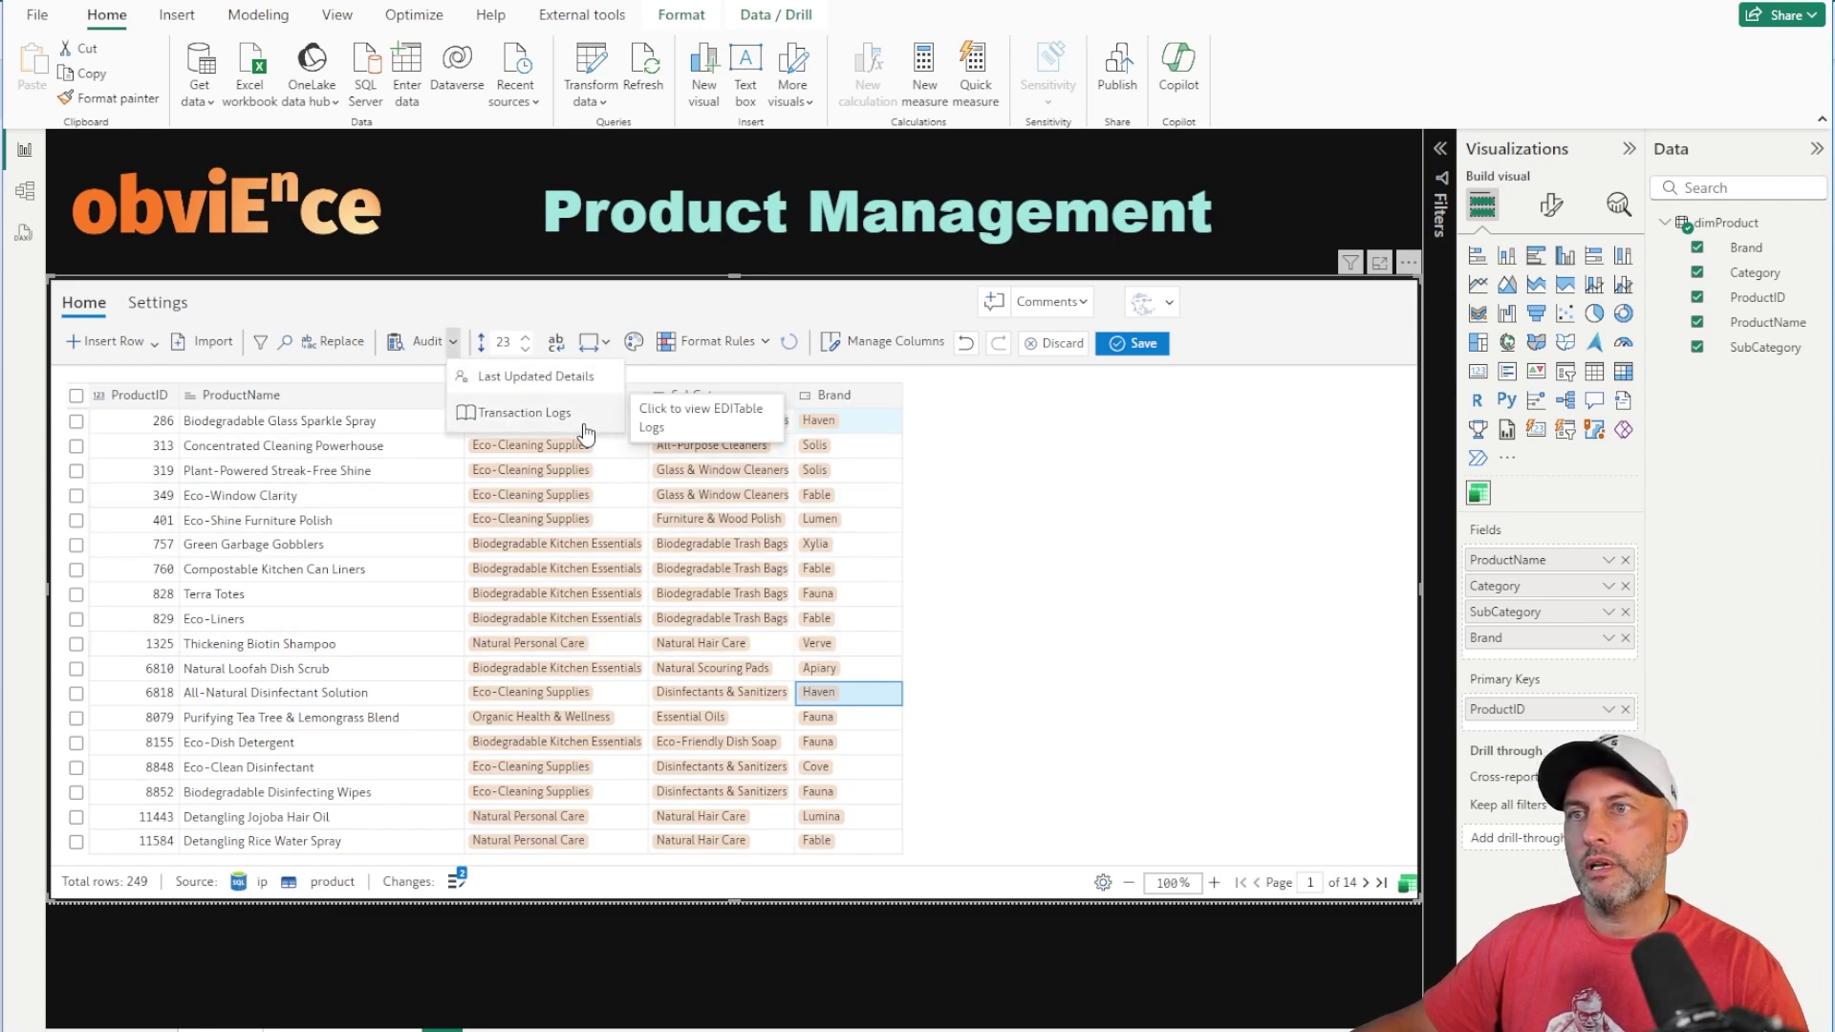
{"action": "left_click", "coordinate": [527, 414]}
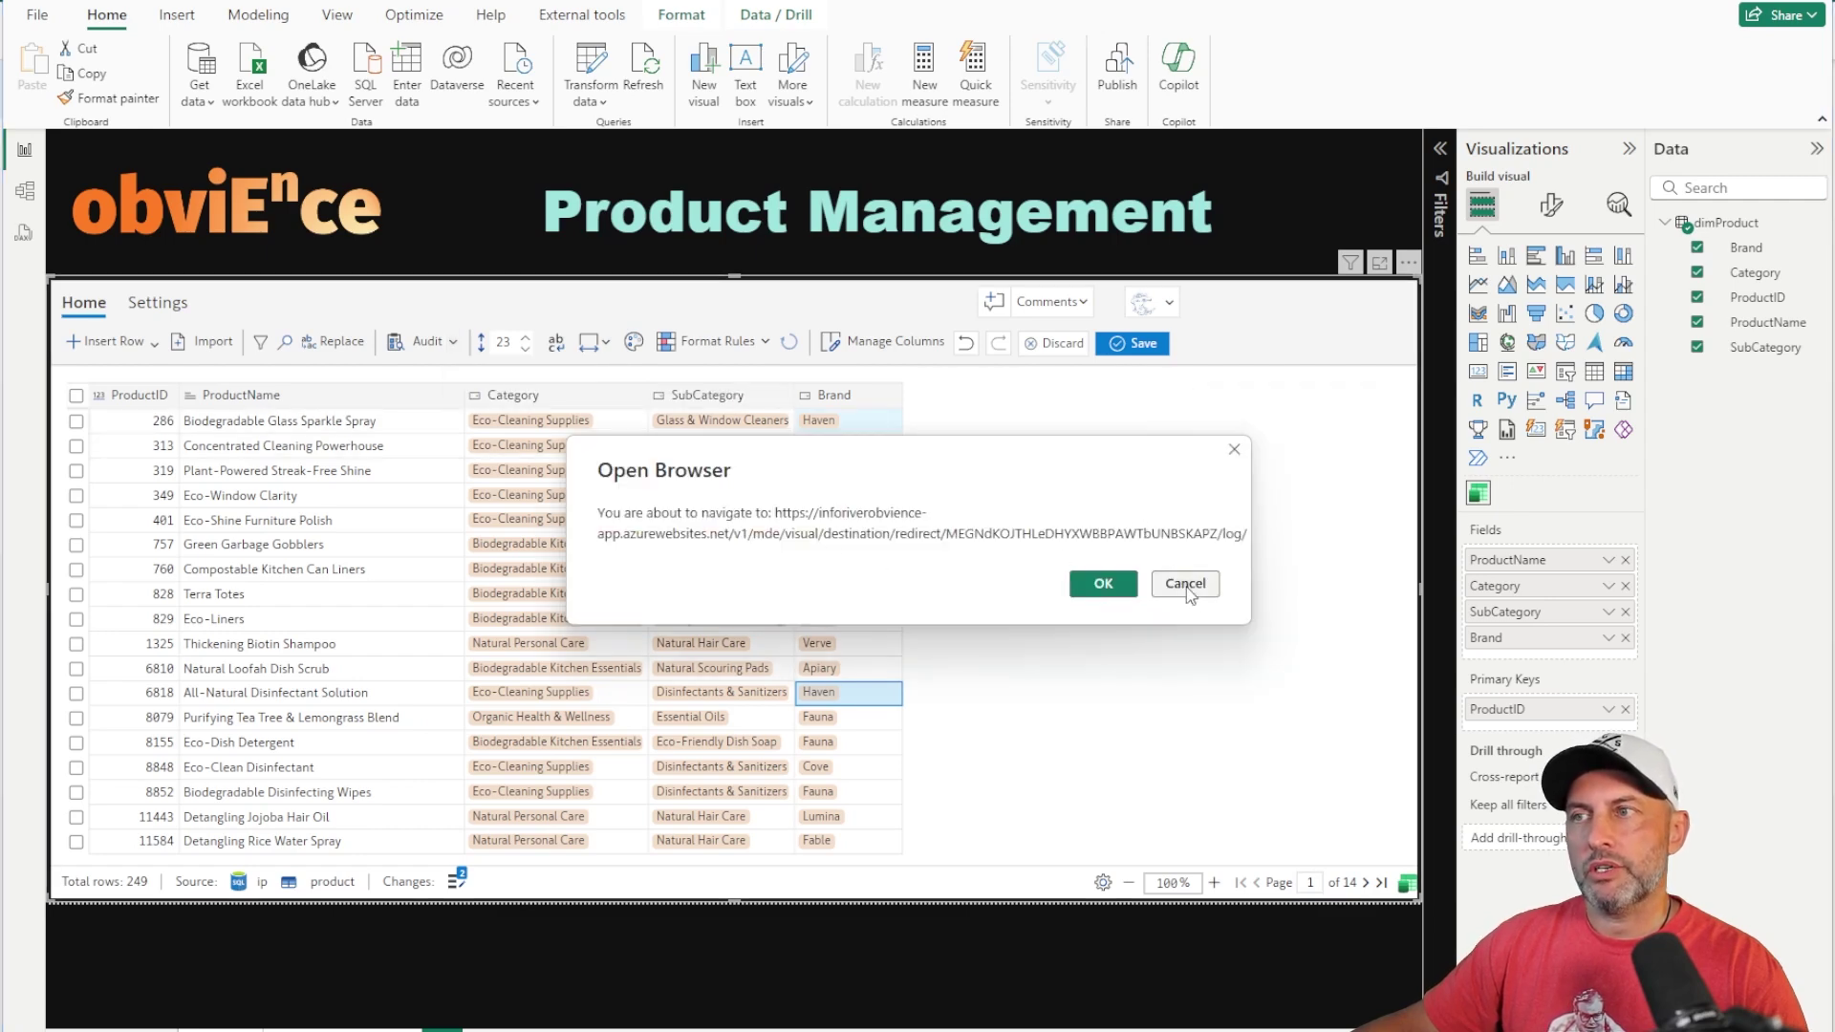
{"action": "left_click", "coordinate": [1209, 600]}
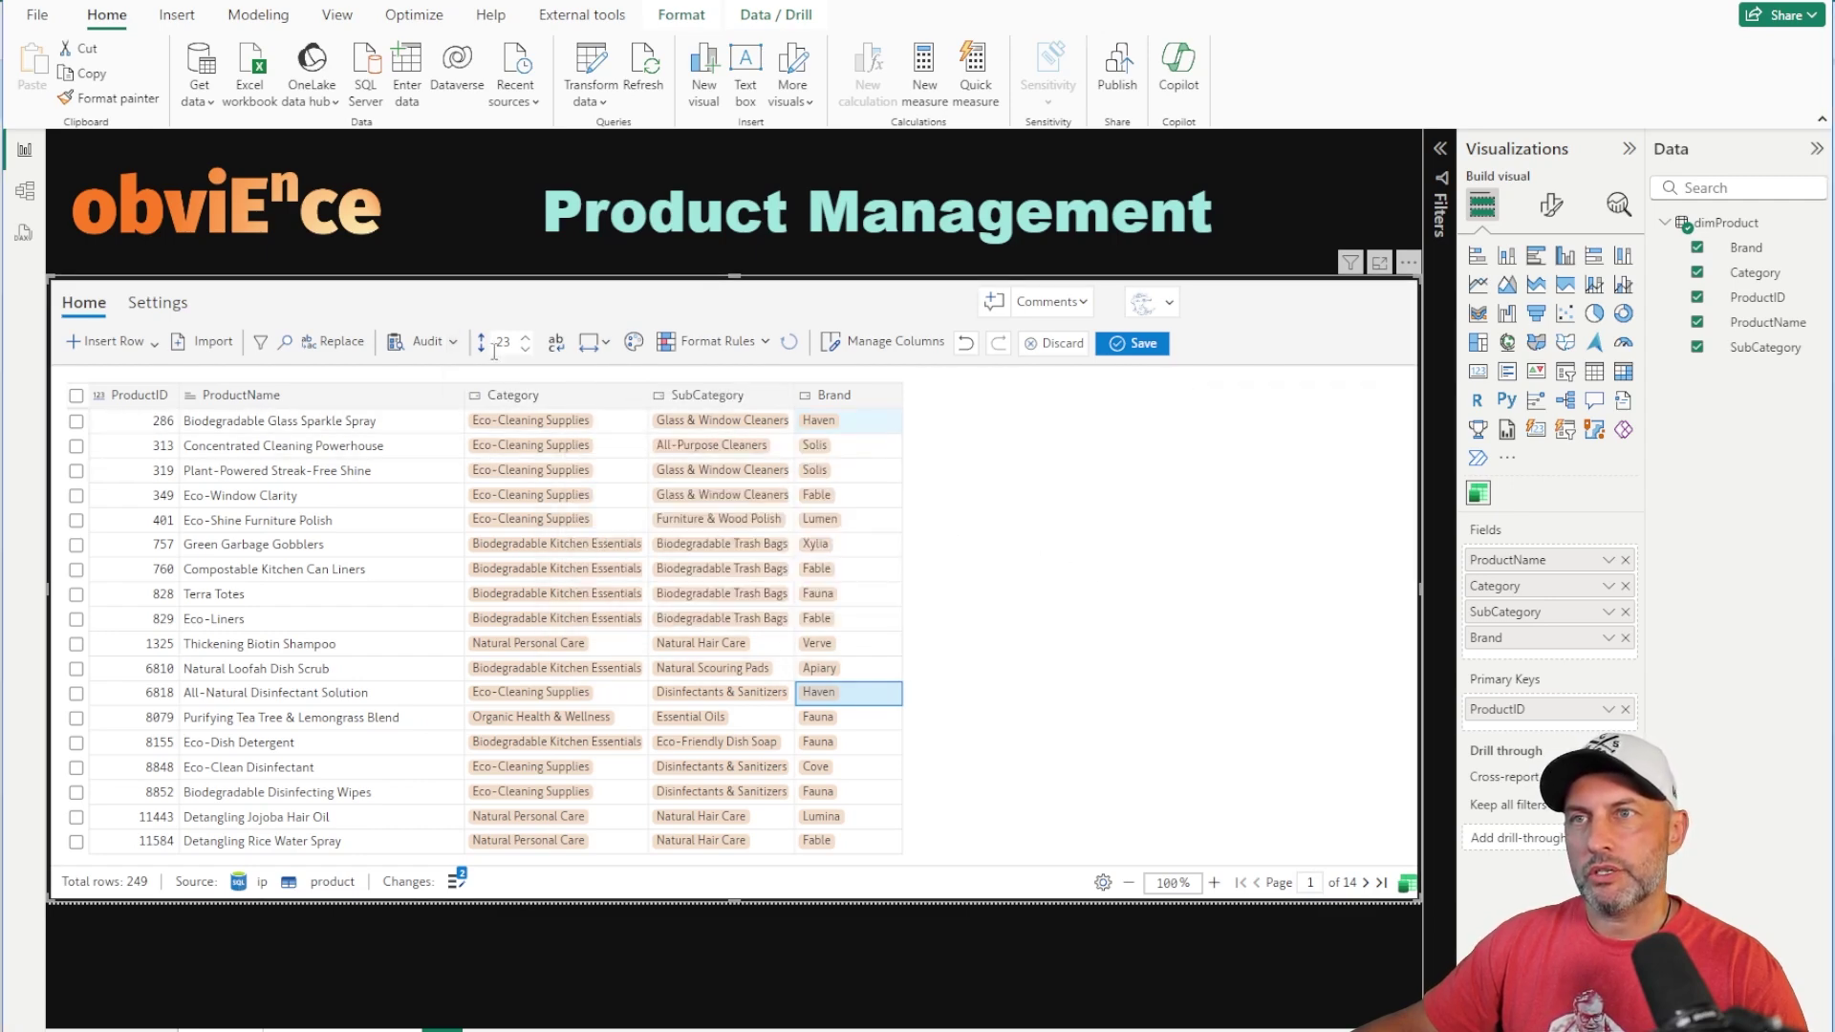
{"action": "left_click", "coordinate": [454, 342]}
{"action": "left_click", "coordinate": [502, 382]}
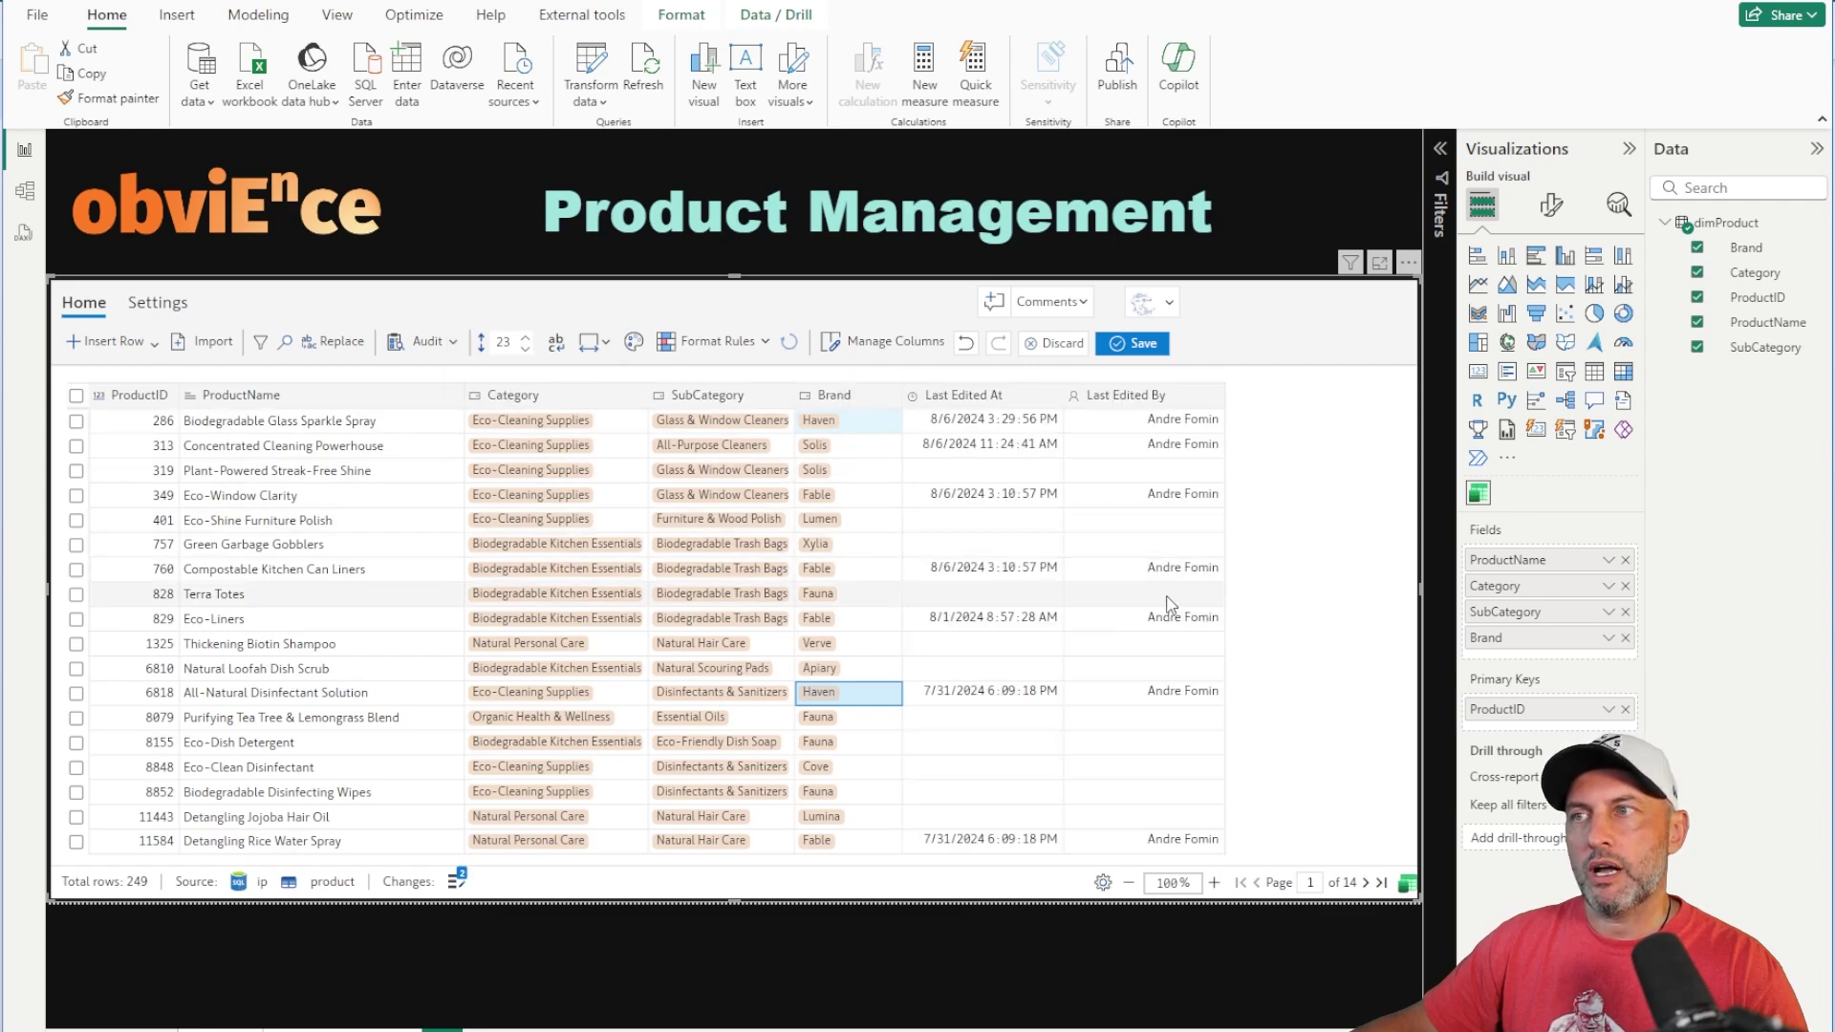
{"action": "left_click", "coordinate": [427, 342]}
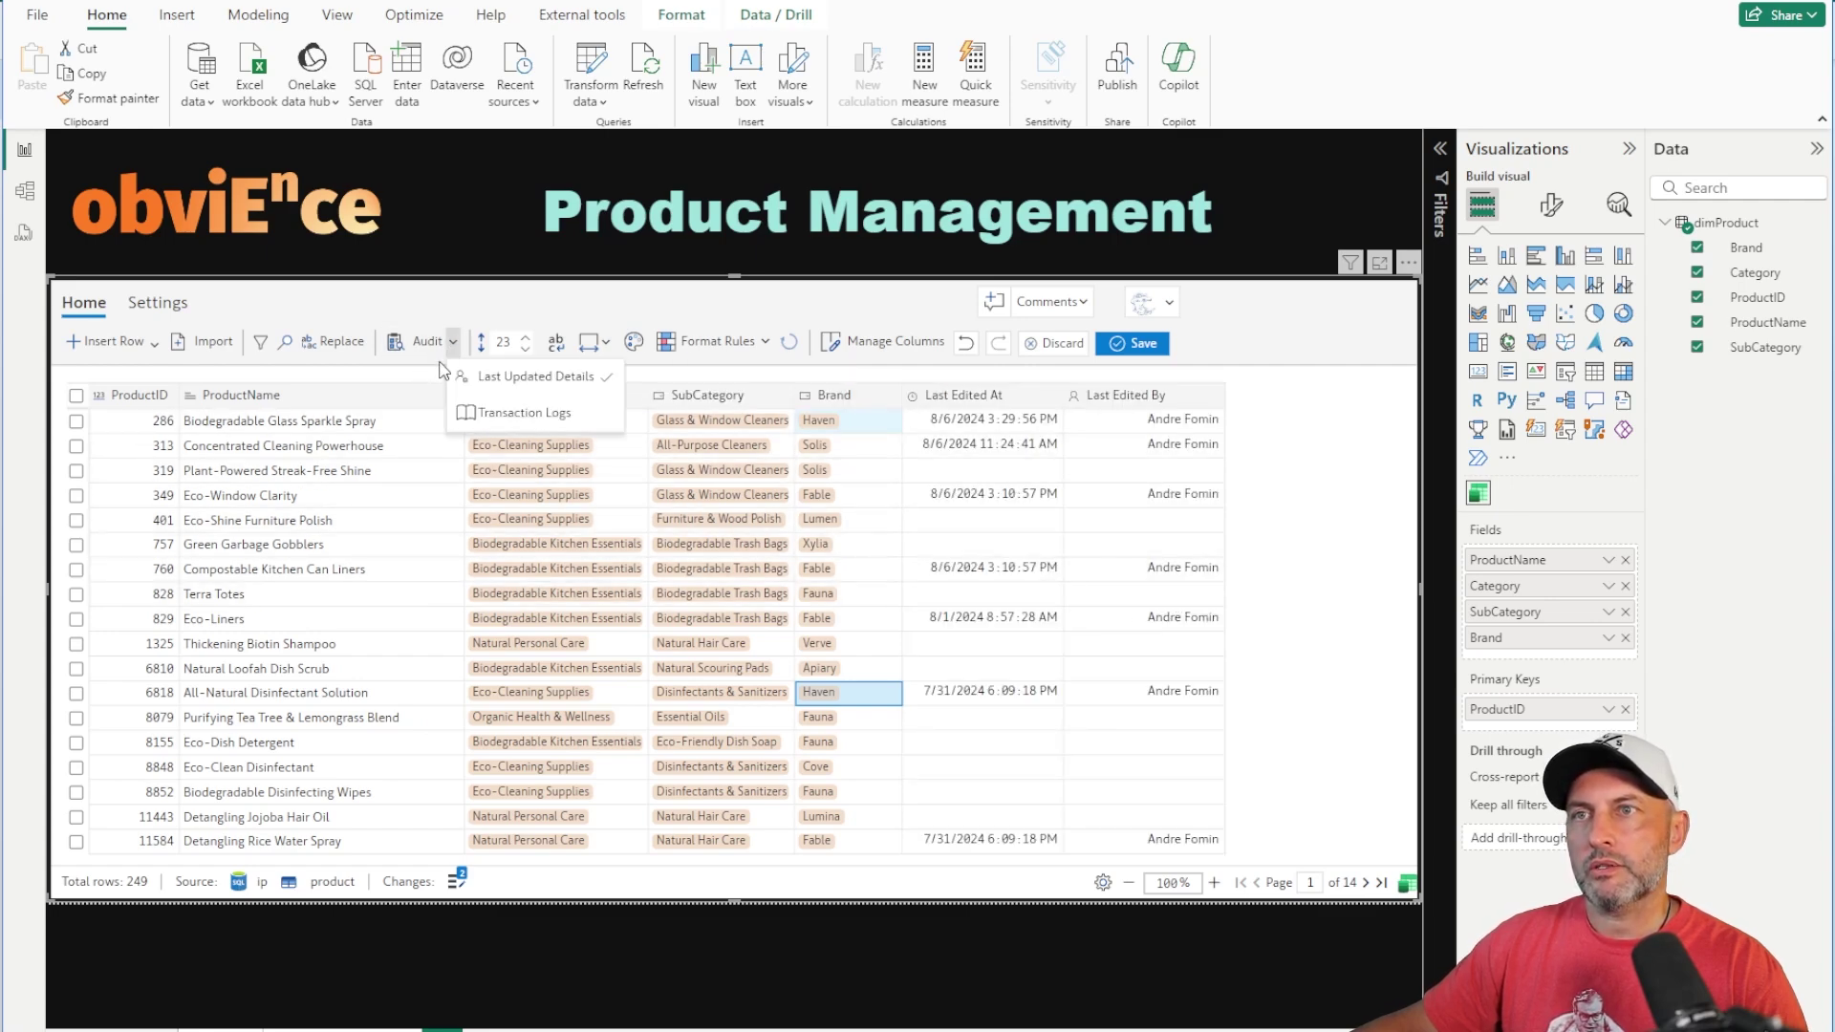
{"action": "left_click", "coordinate": [508, 379]}
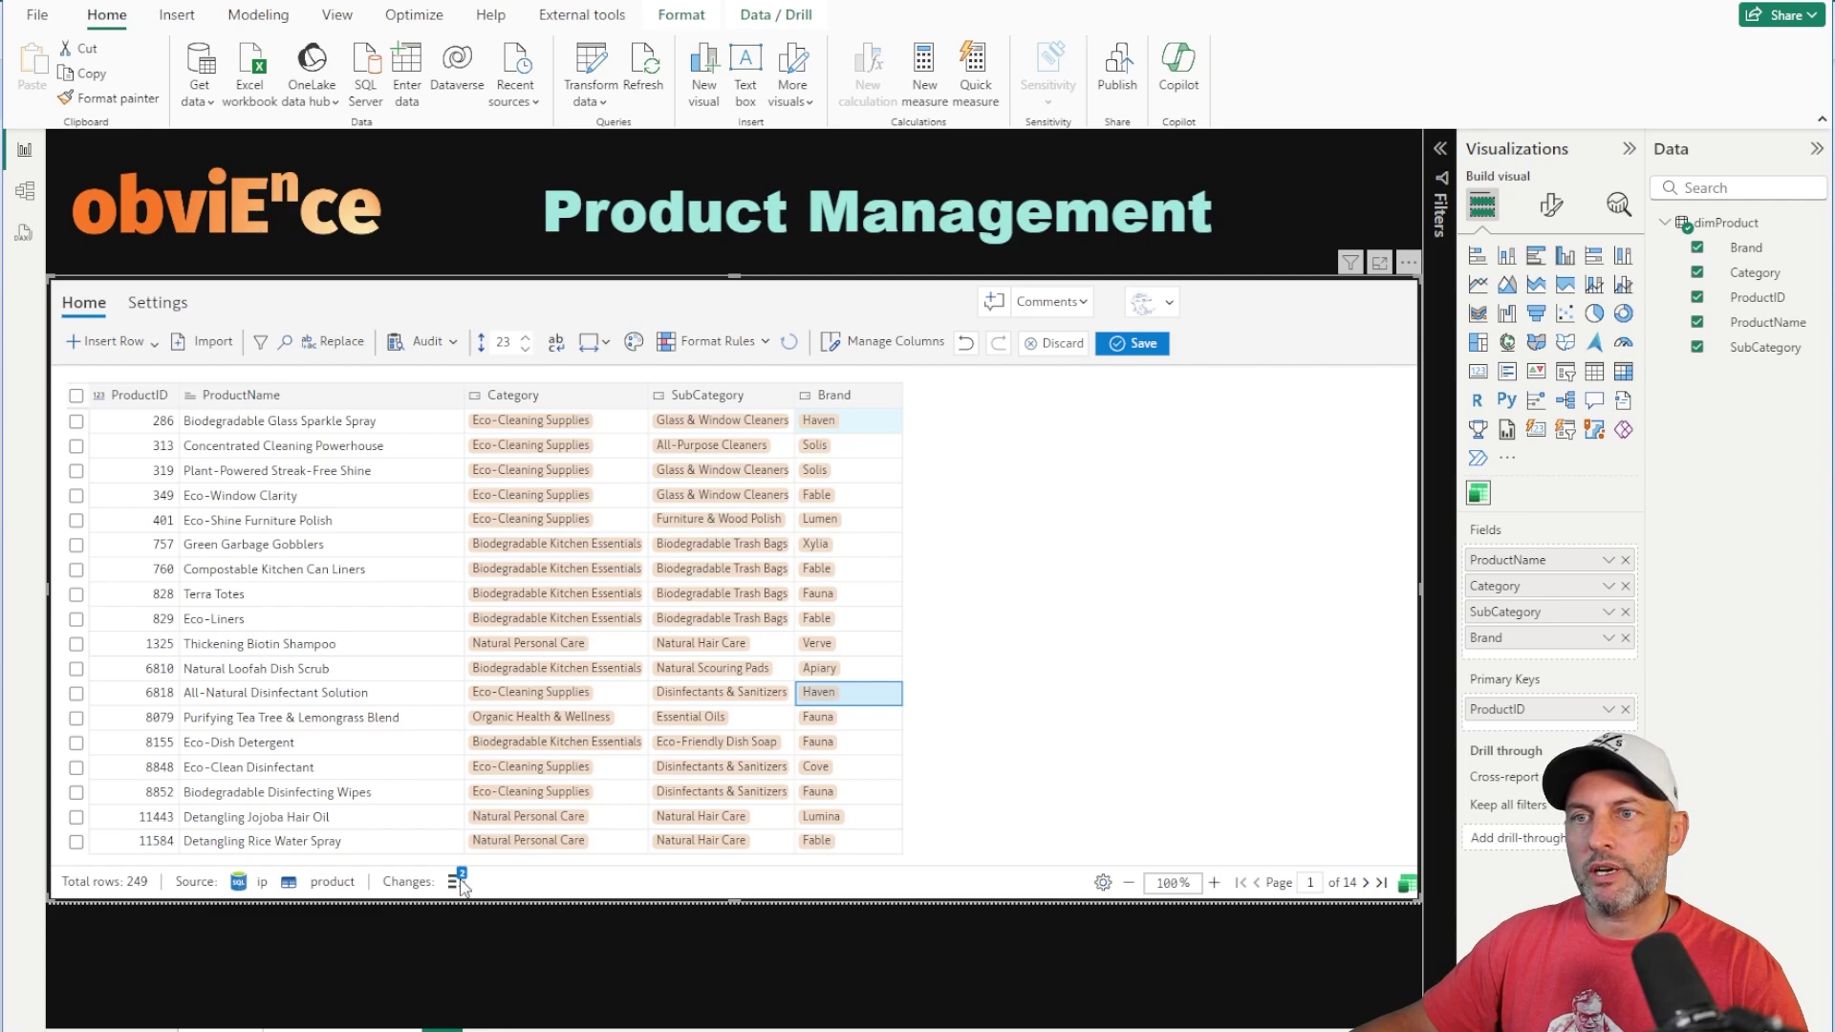
Save the two Brand edits from the EDITable toolbar and confirm with Proceed
{"action": "left_click", "coordinate": [1150, 346]}
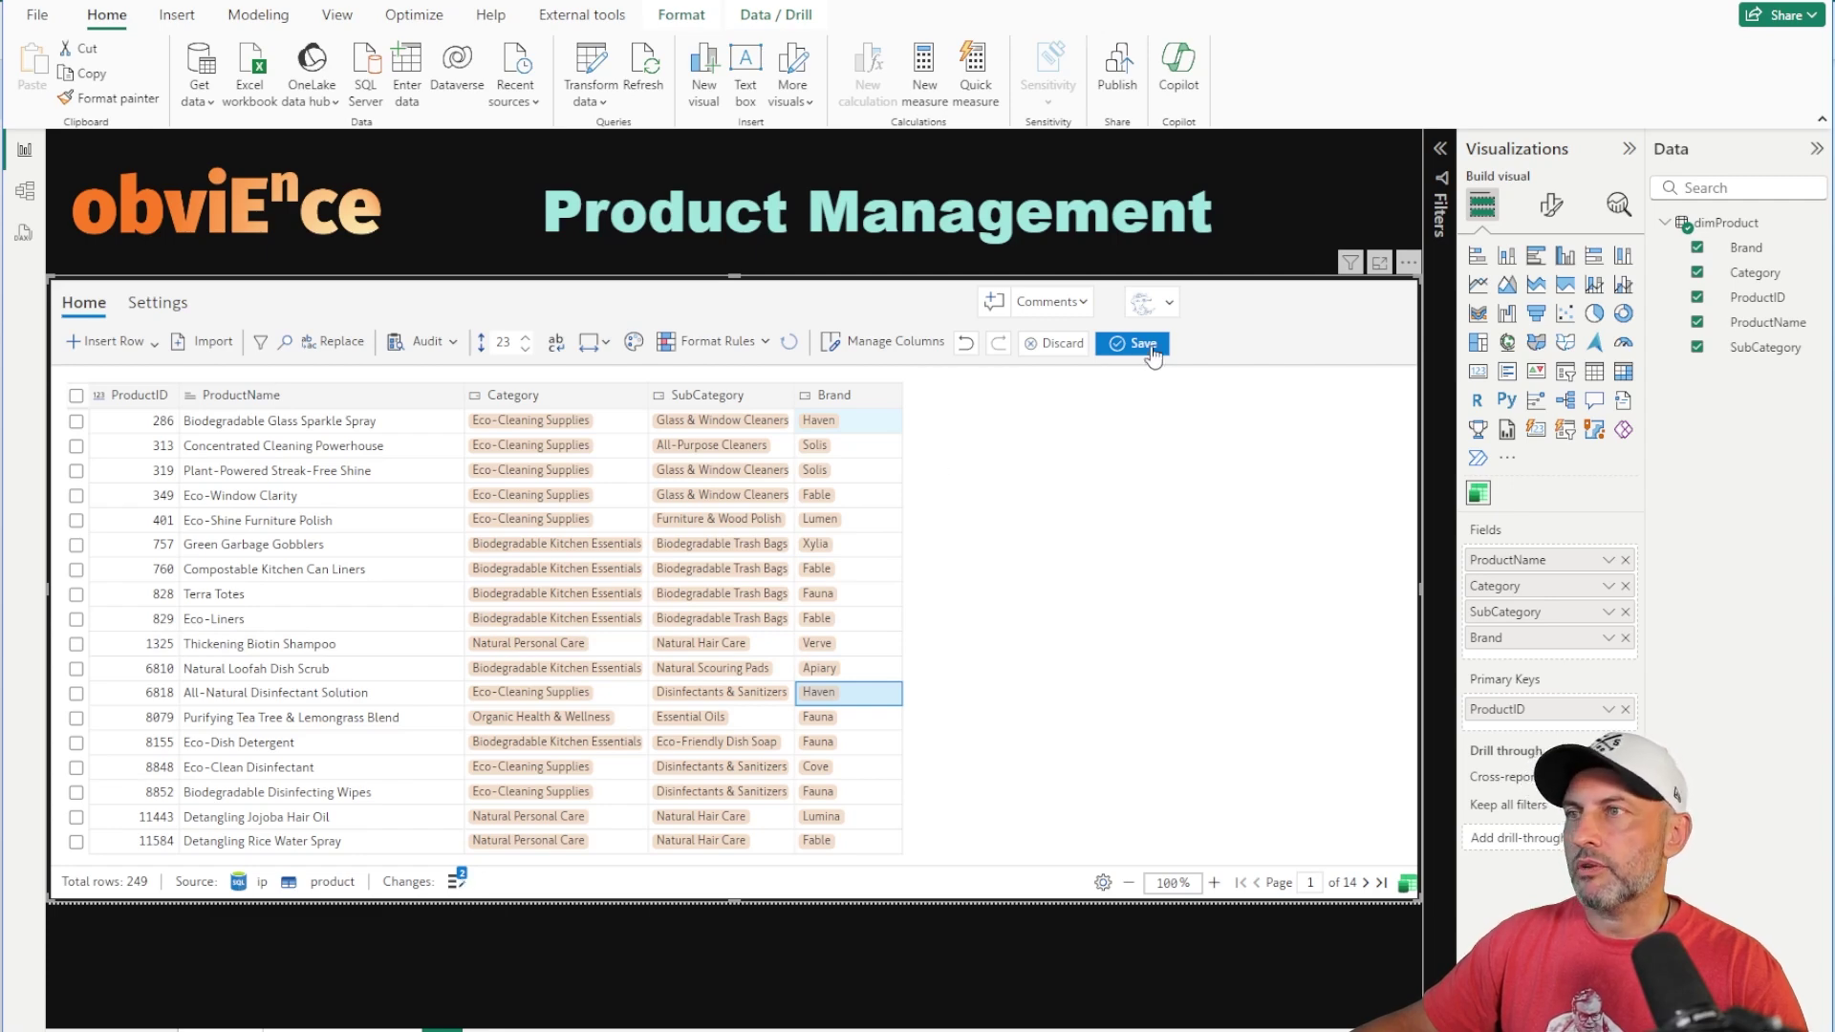
{"action": "left_click", "coordinate": [879, 615]}
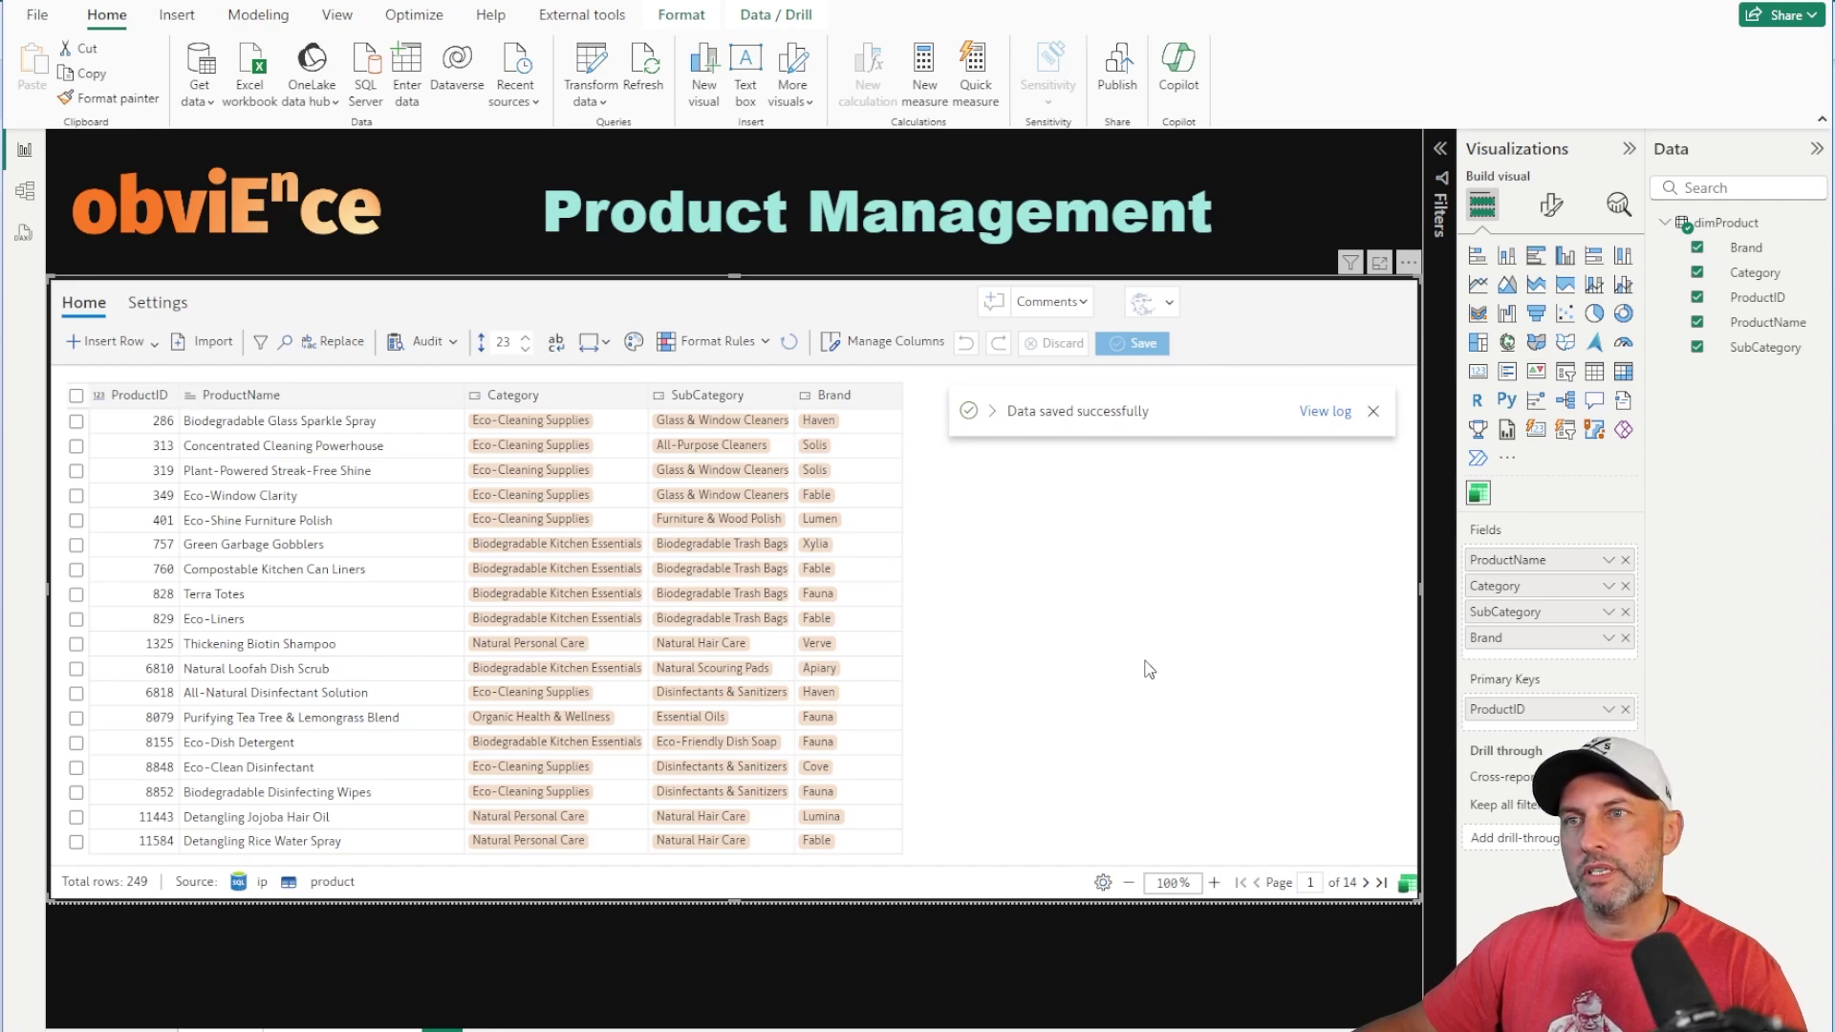
Close the 'Data saved successfully' toast
{"action": "left_click", "coordinate": [1372, 411]}
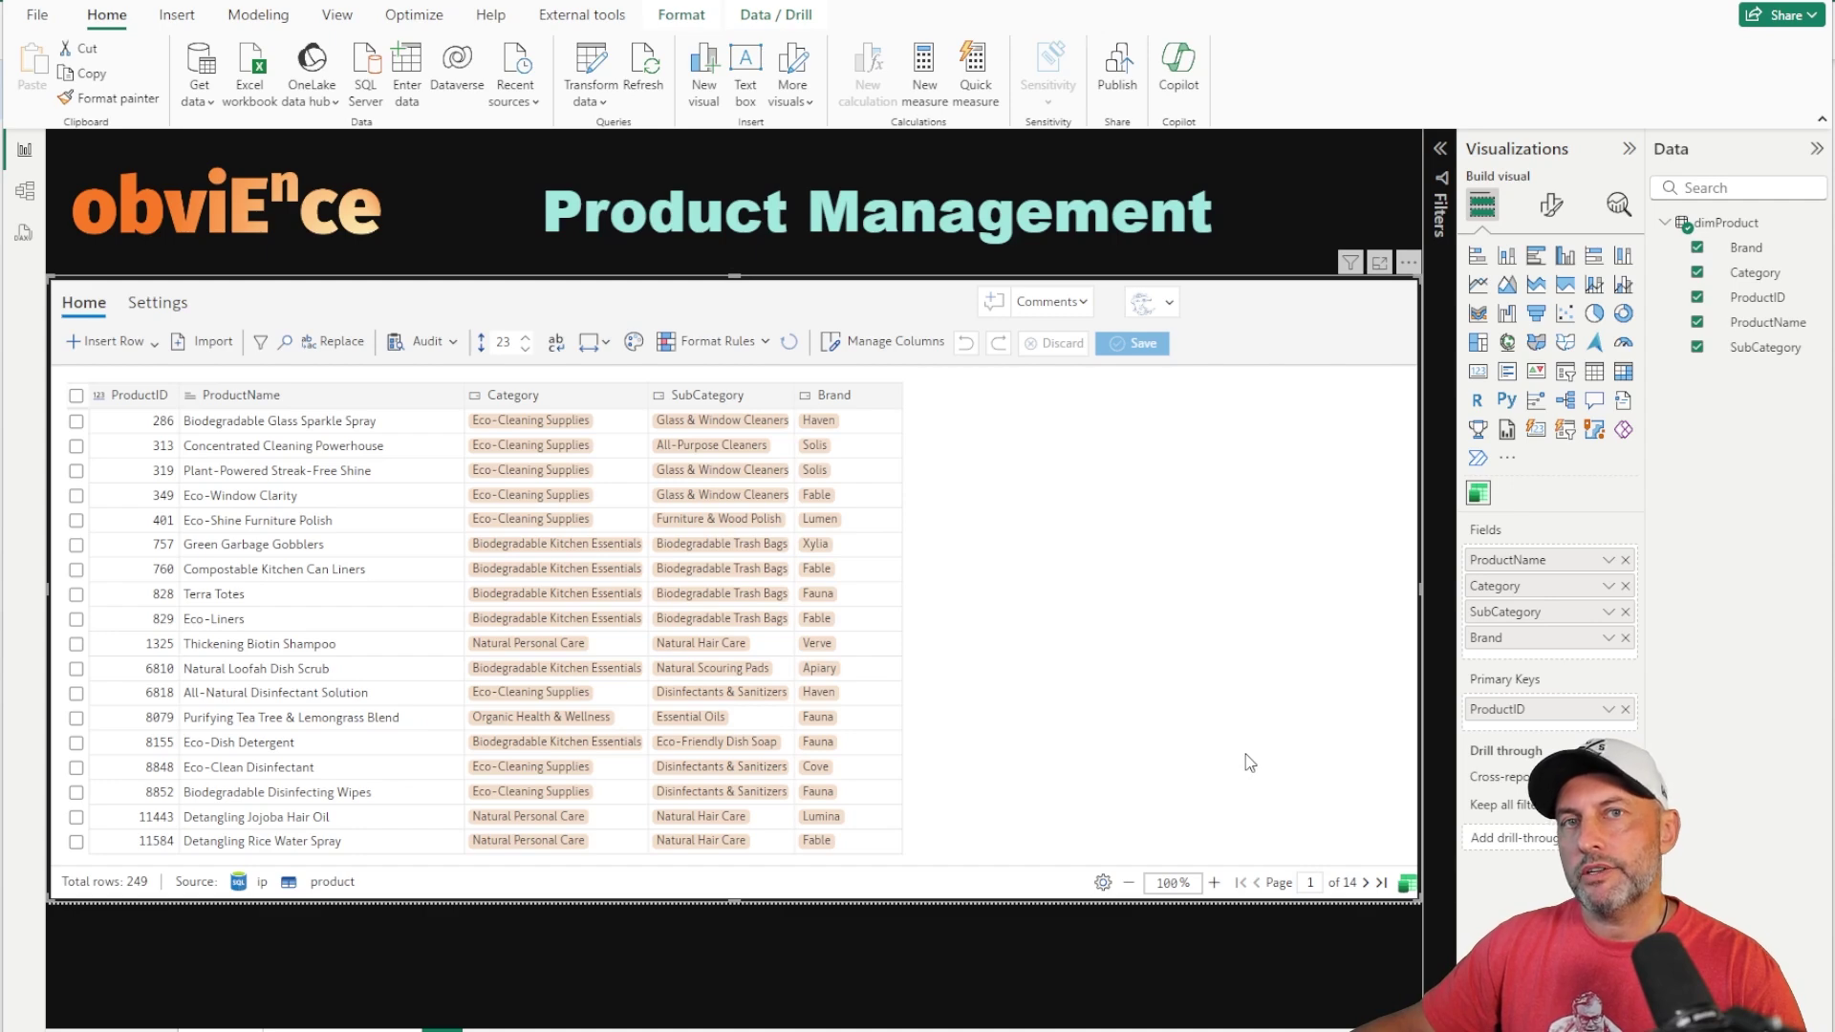
Deselect the EDITable visual with Esc so nothing on the report page is selected
{"action": "key", "text": "Escape"}
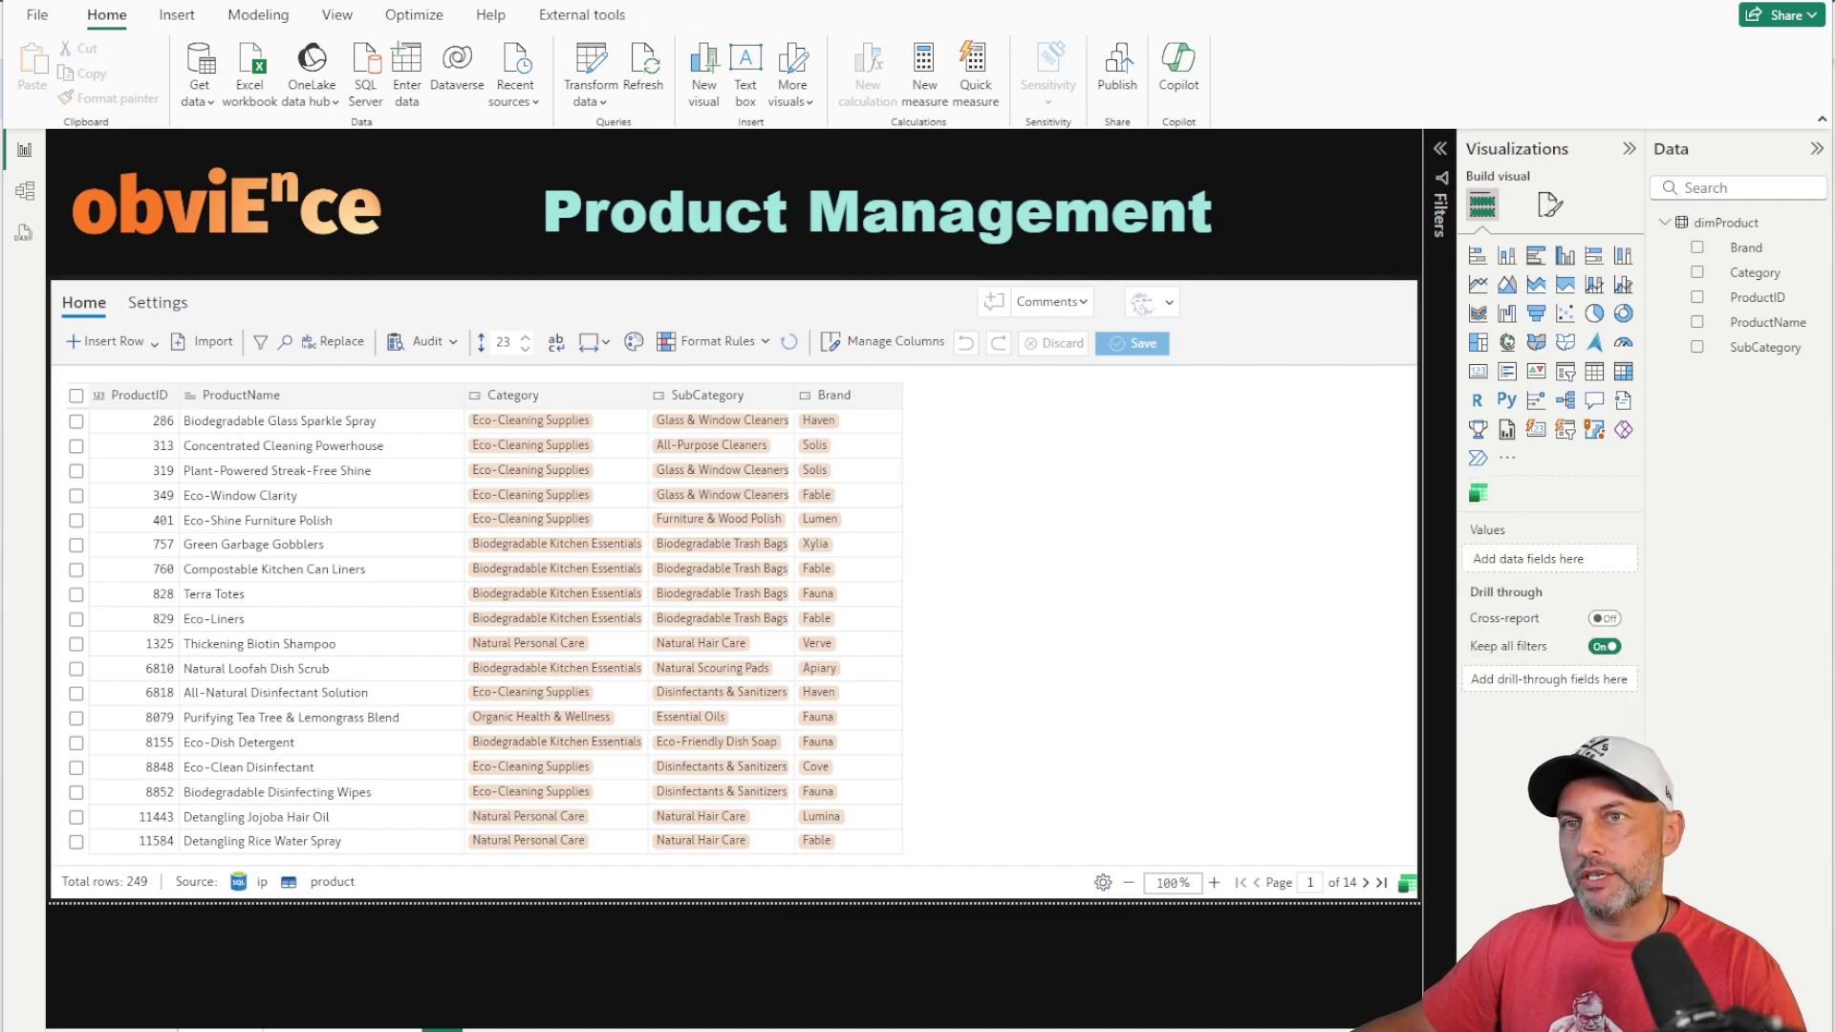